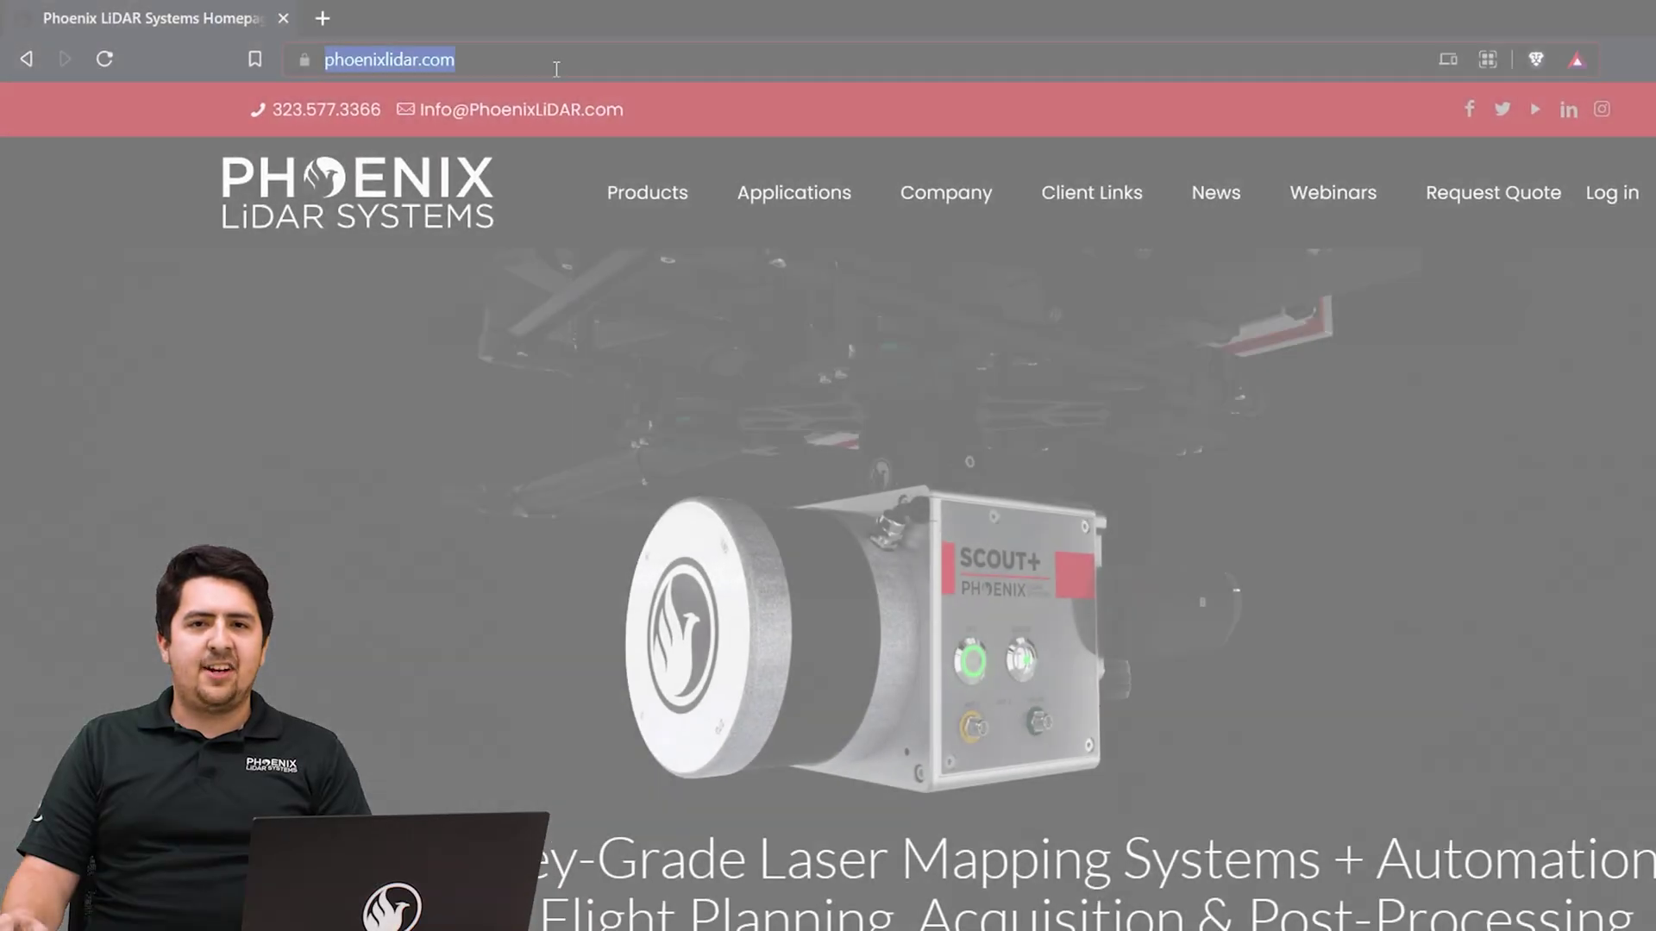
Step: Load flightplanner.phoenixlidar.com in Brave to bring up the Phoenix LiDAR Flight Planner
type("flight")
type("planner.ph")
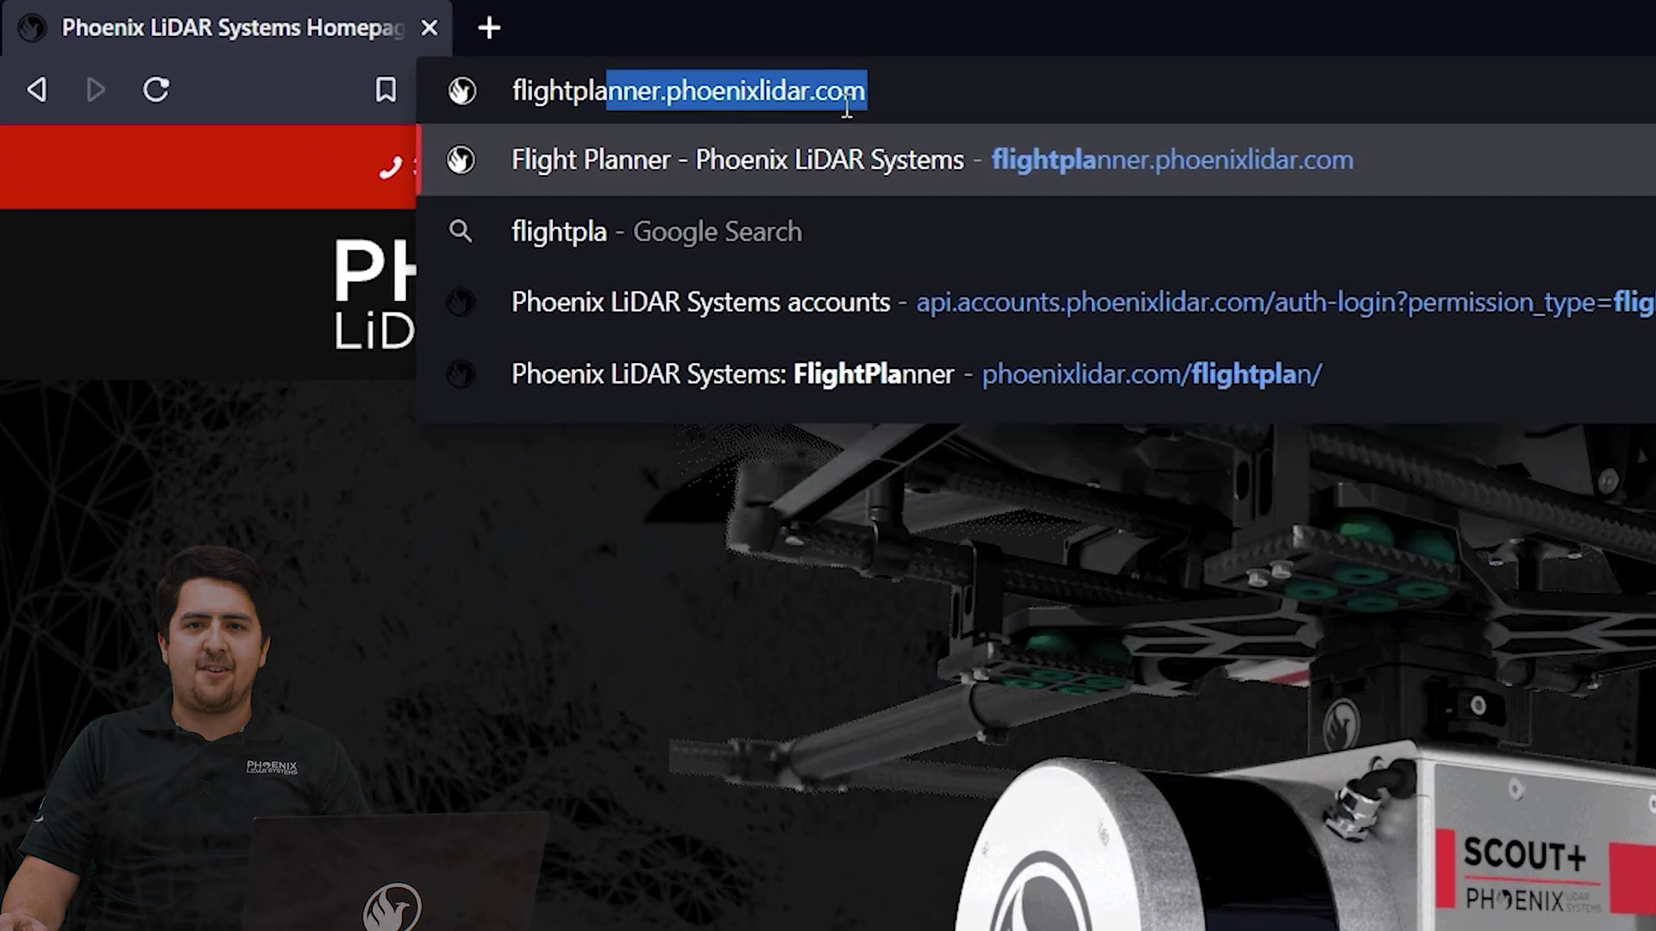
type("oenixlidar.com")
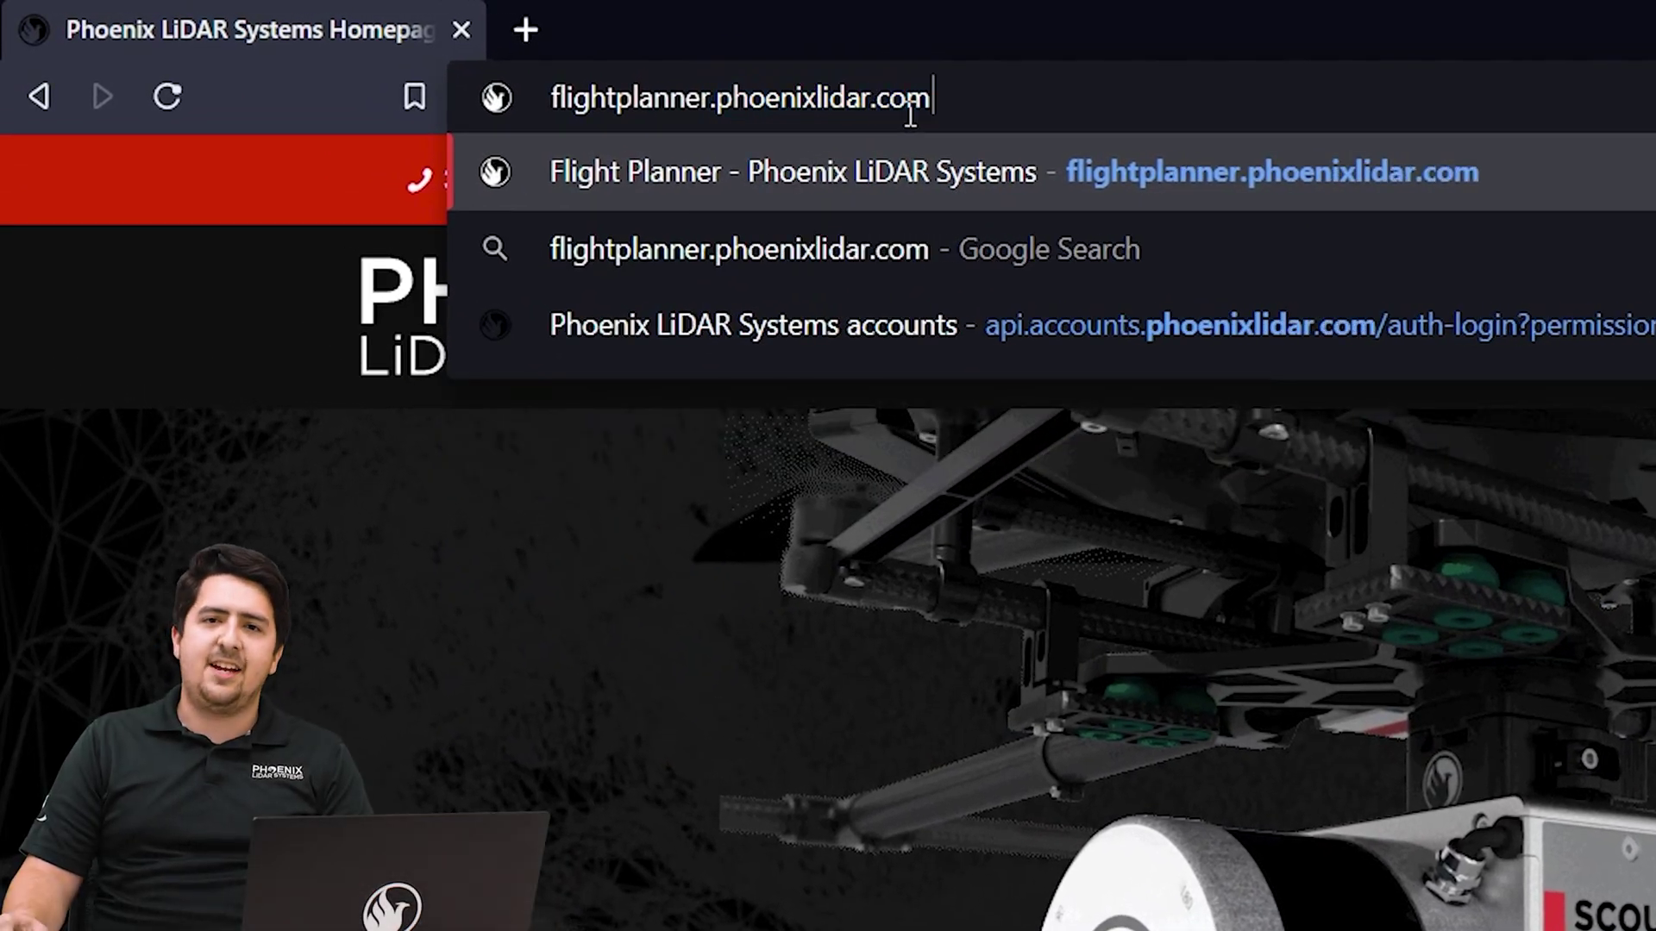
key("Return")
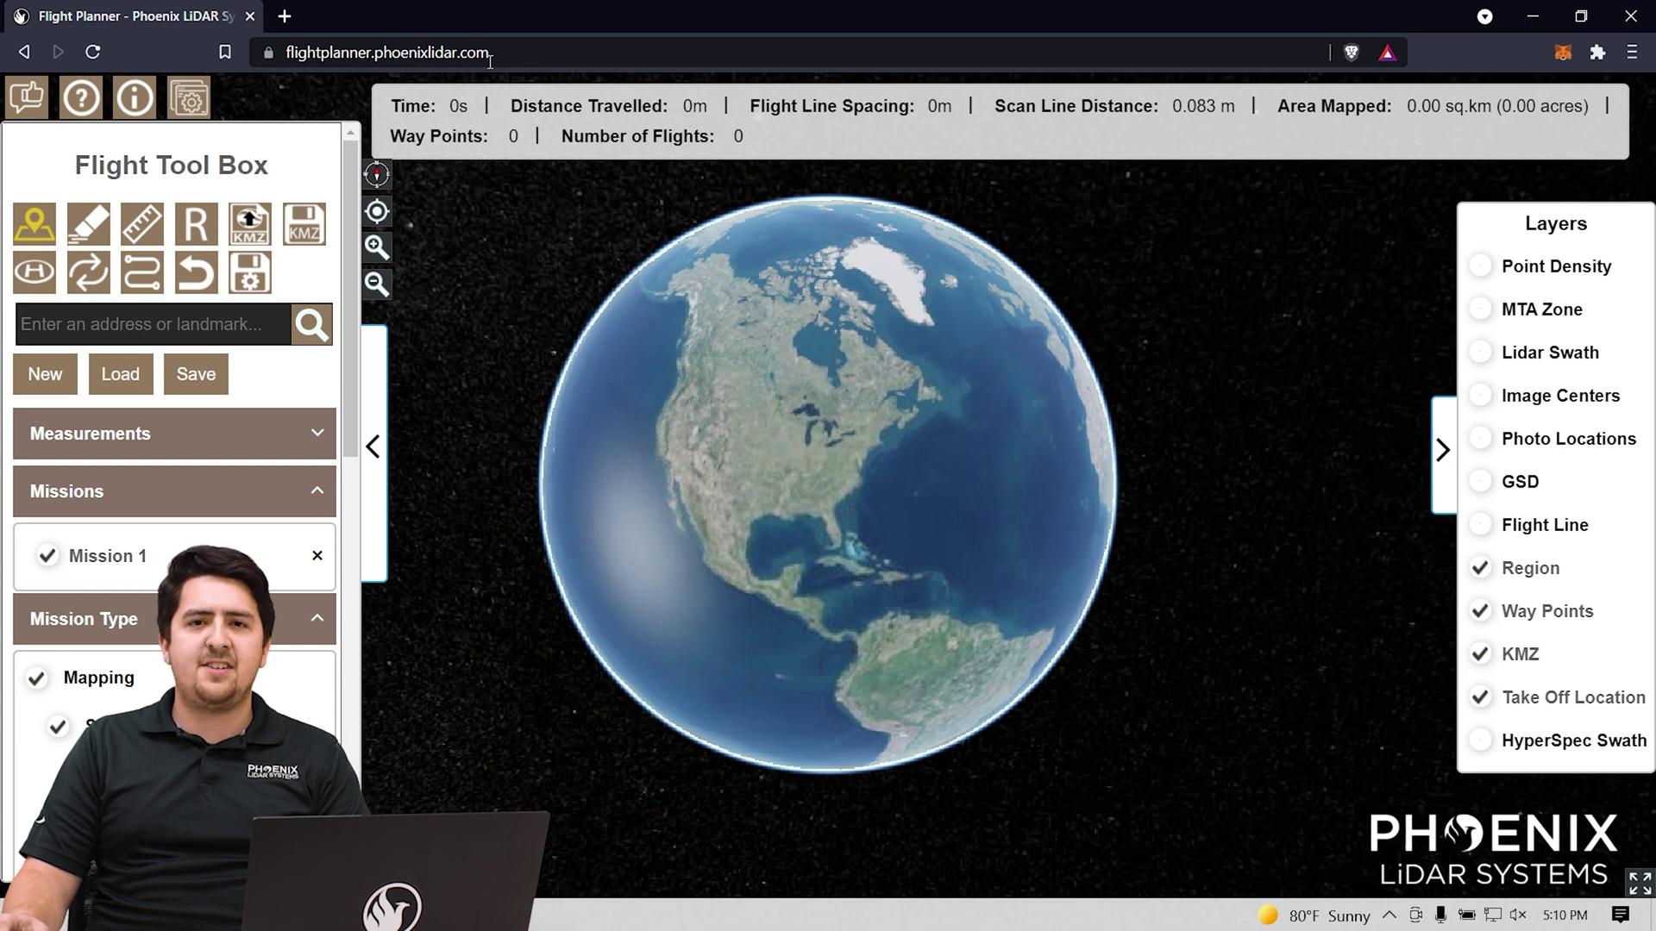
Step: Search for 'austin tx' and zoom in to satellite detail of the site beside the highway
left_click(145, 327)
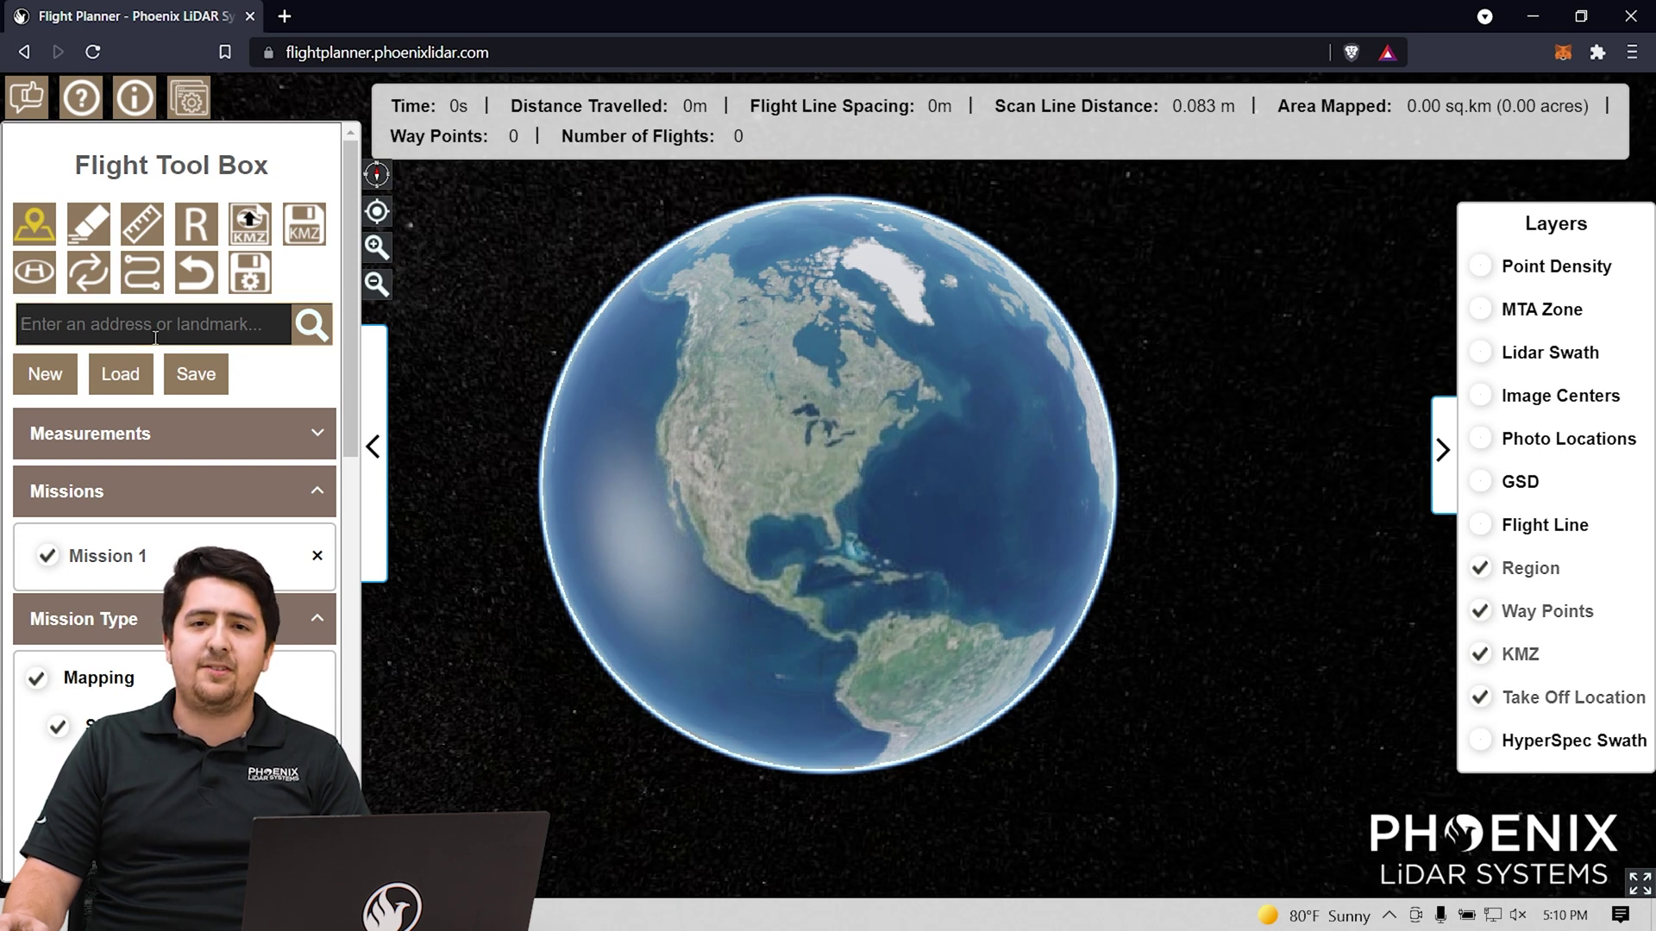
type("austin tx")
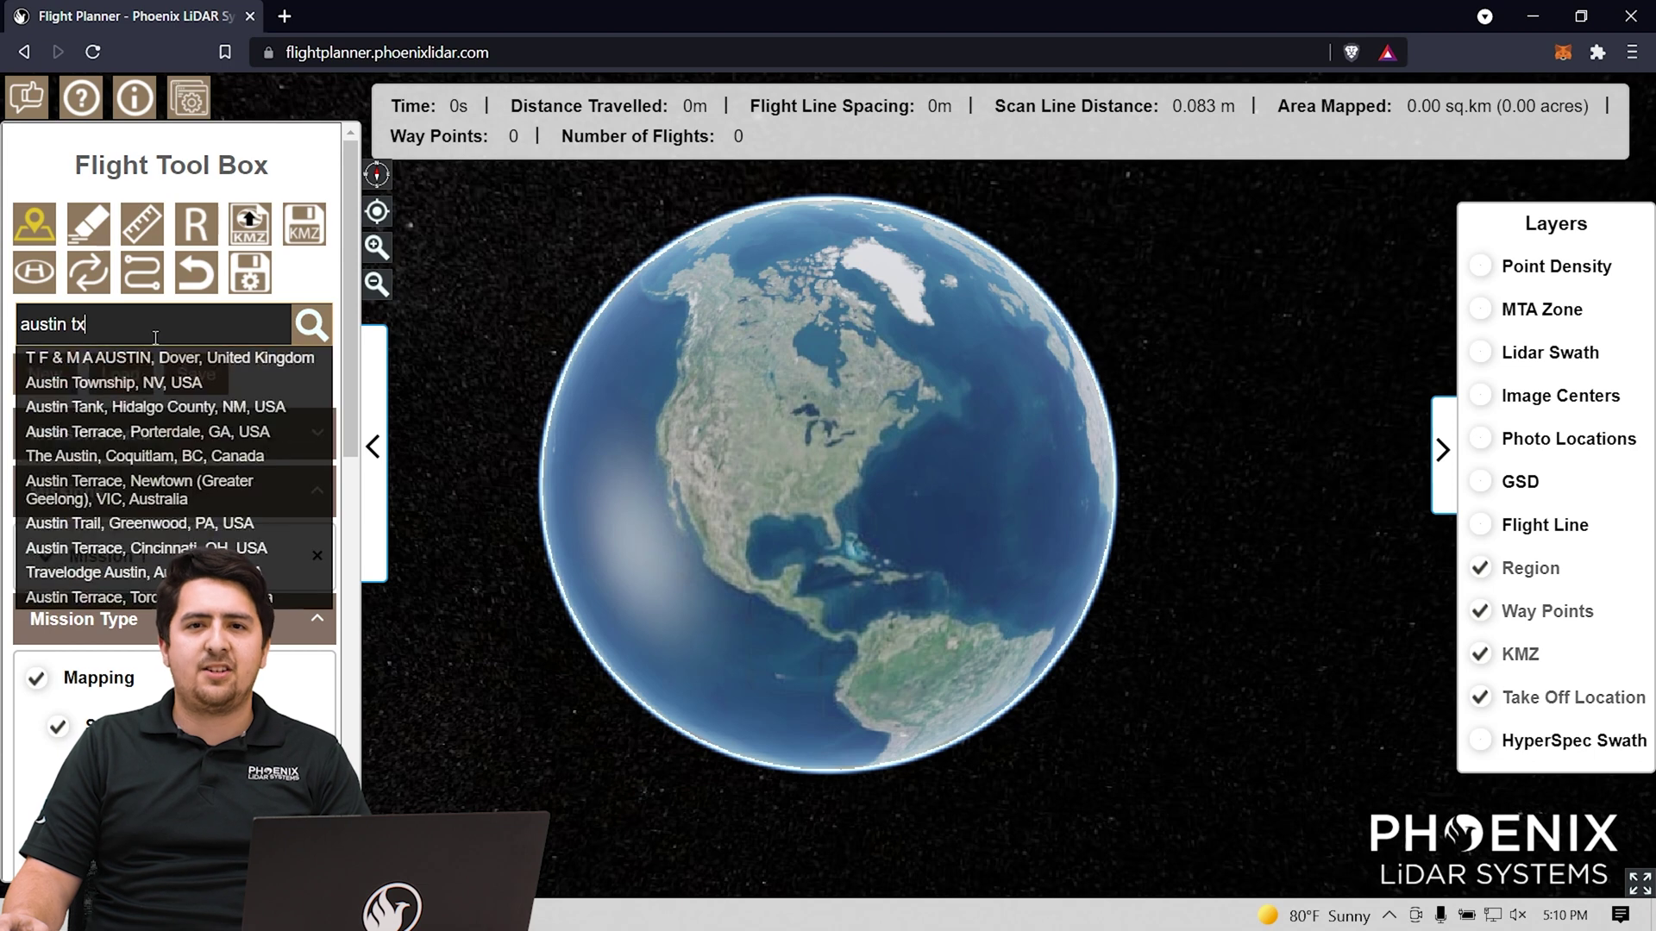
key("Return")
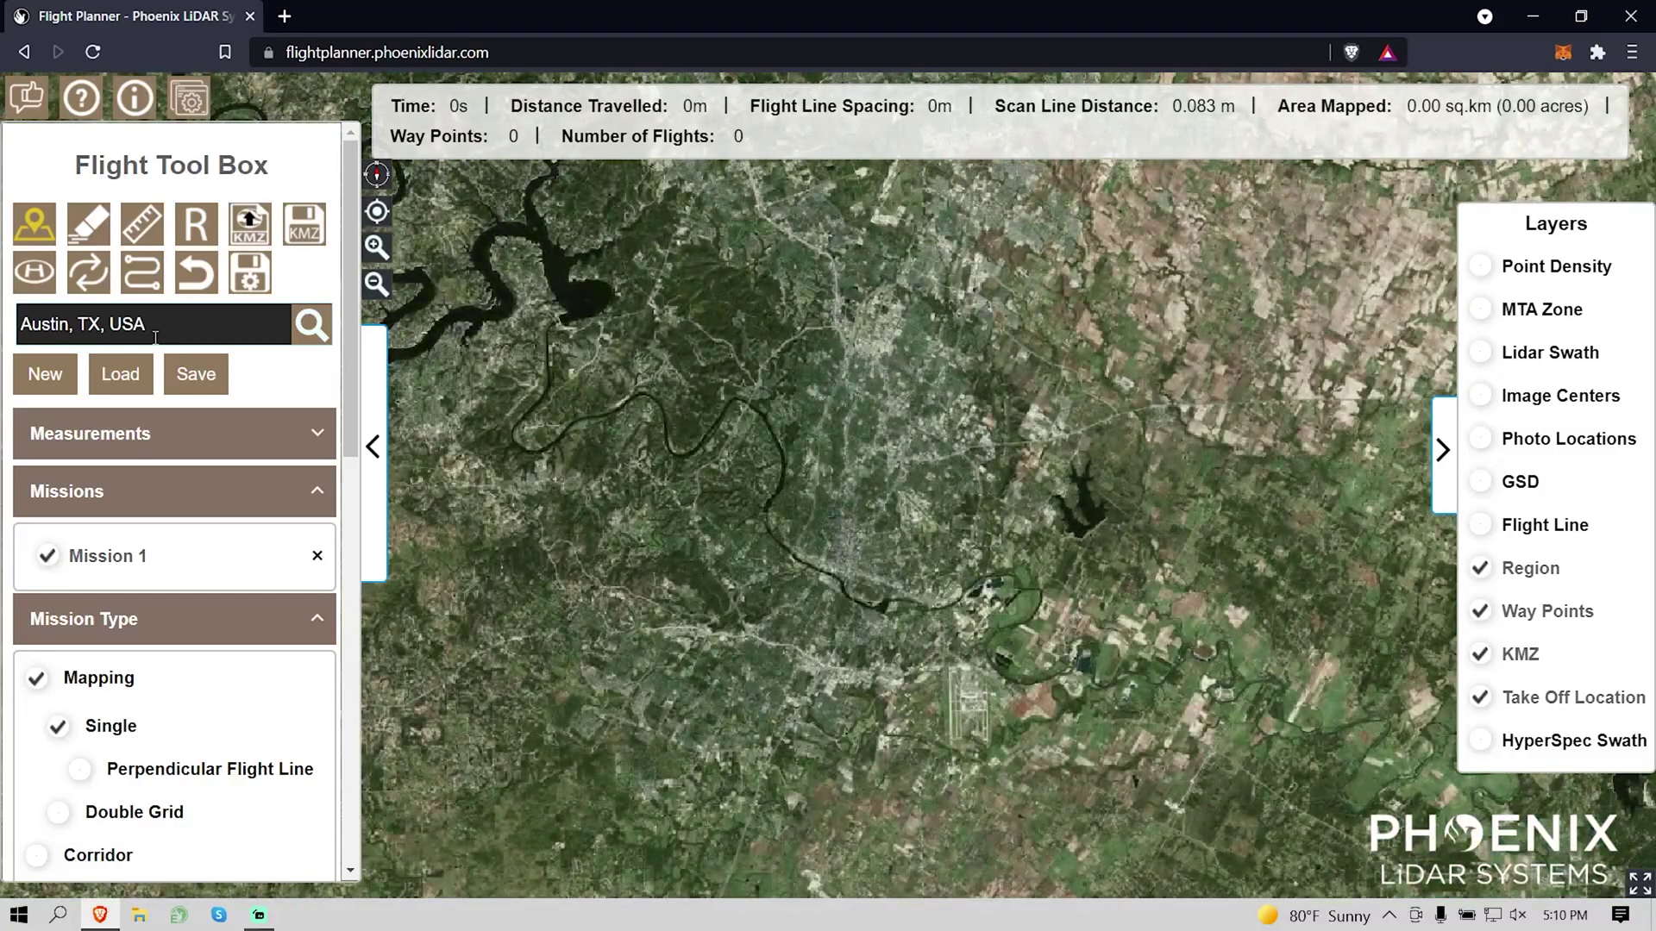
scroll(834, 414, "up", 2)
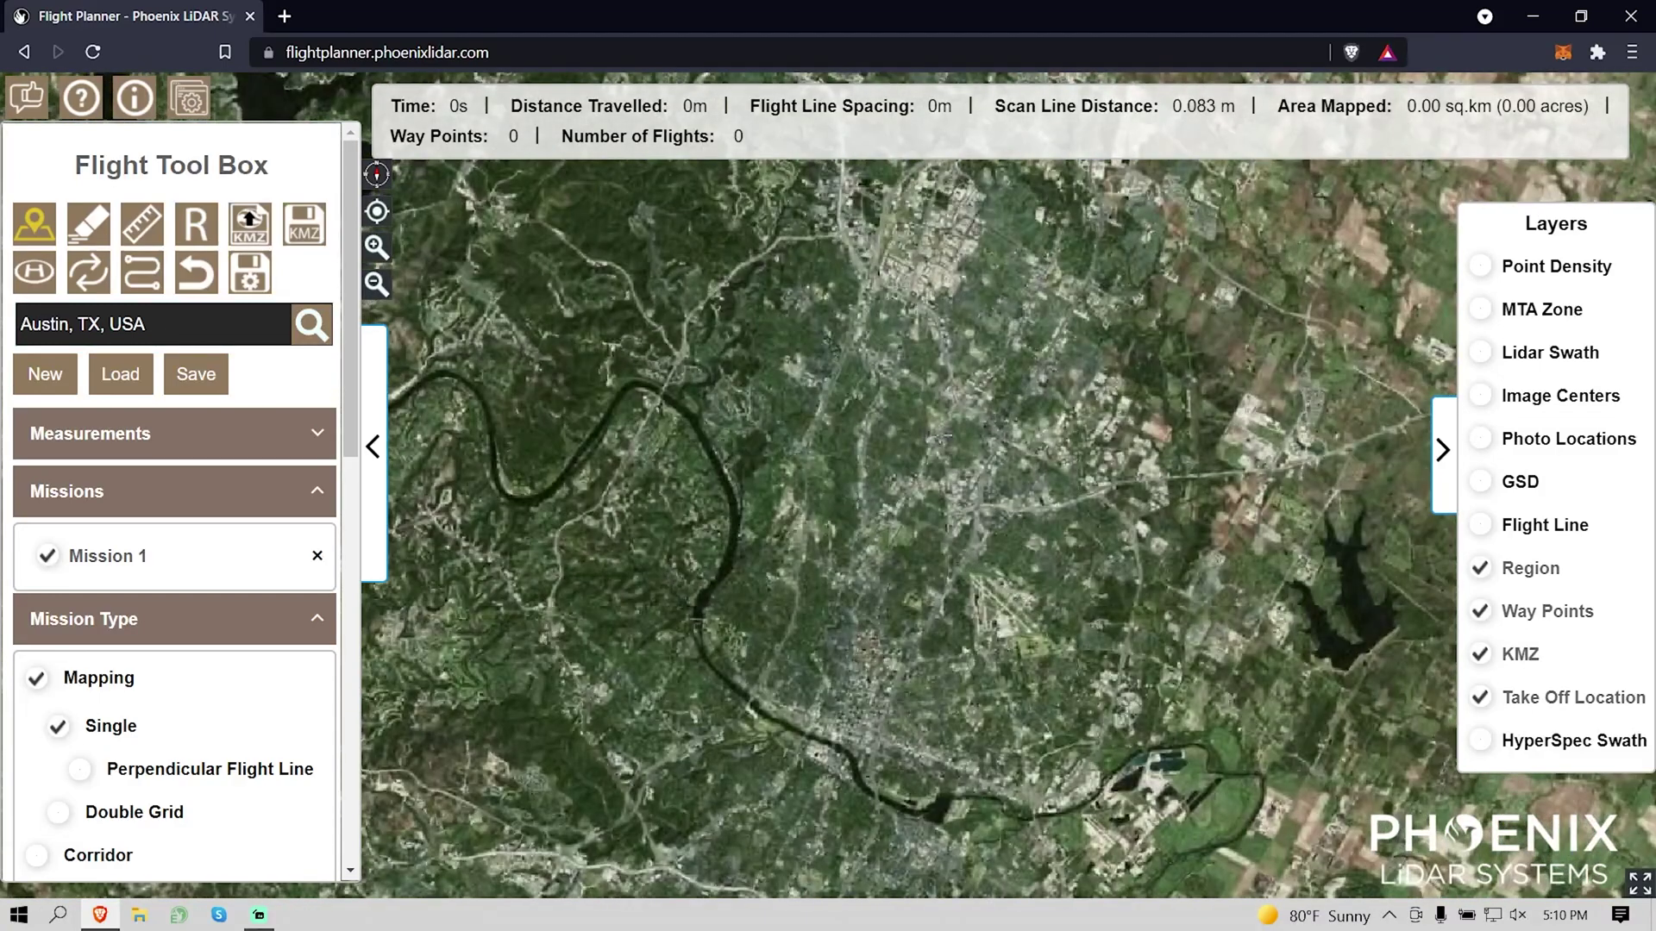
scroll(962, 429, "up", 3)
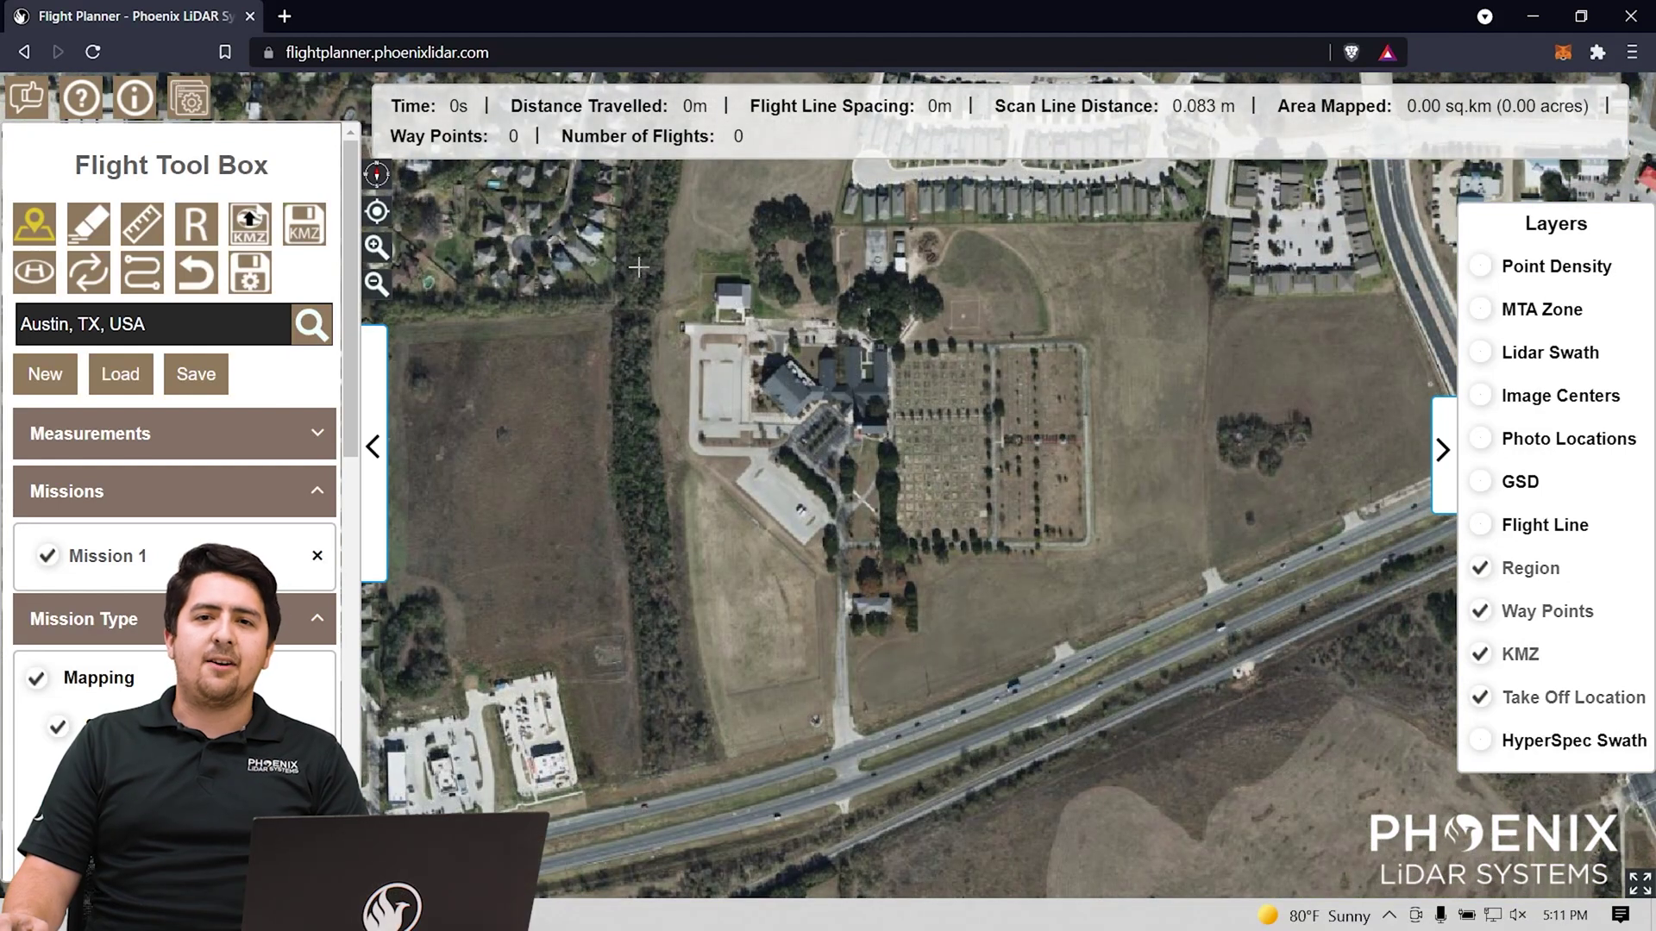
Step: Place four corners of a survey region around the church and cemetery by the highway
left_click(598, 212)
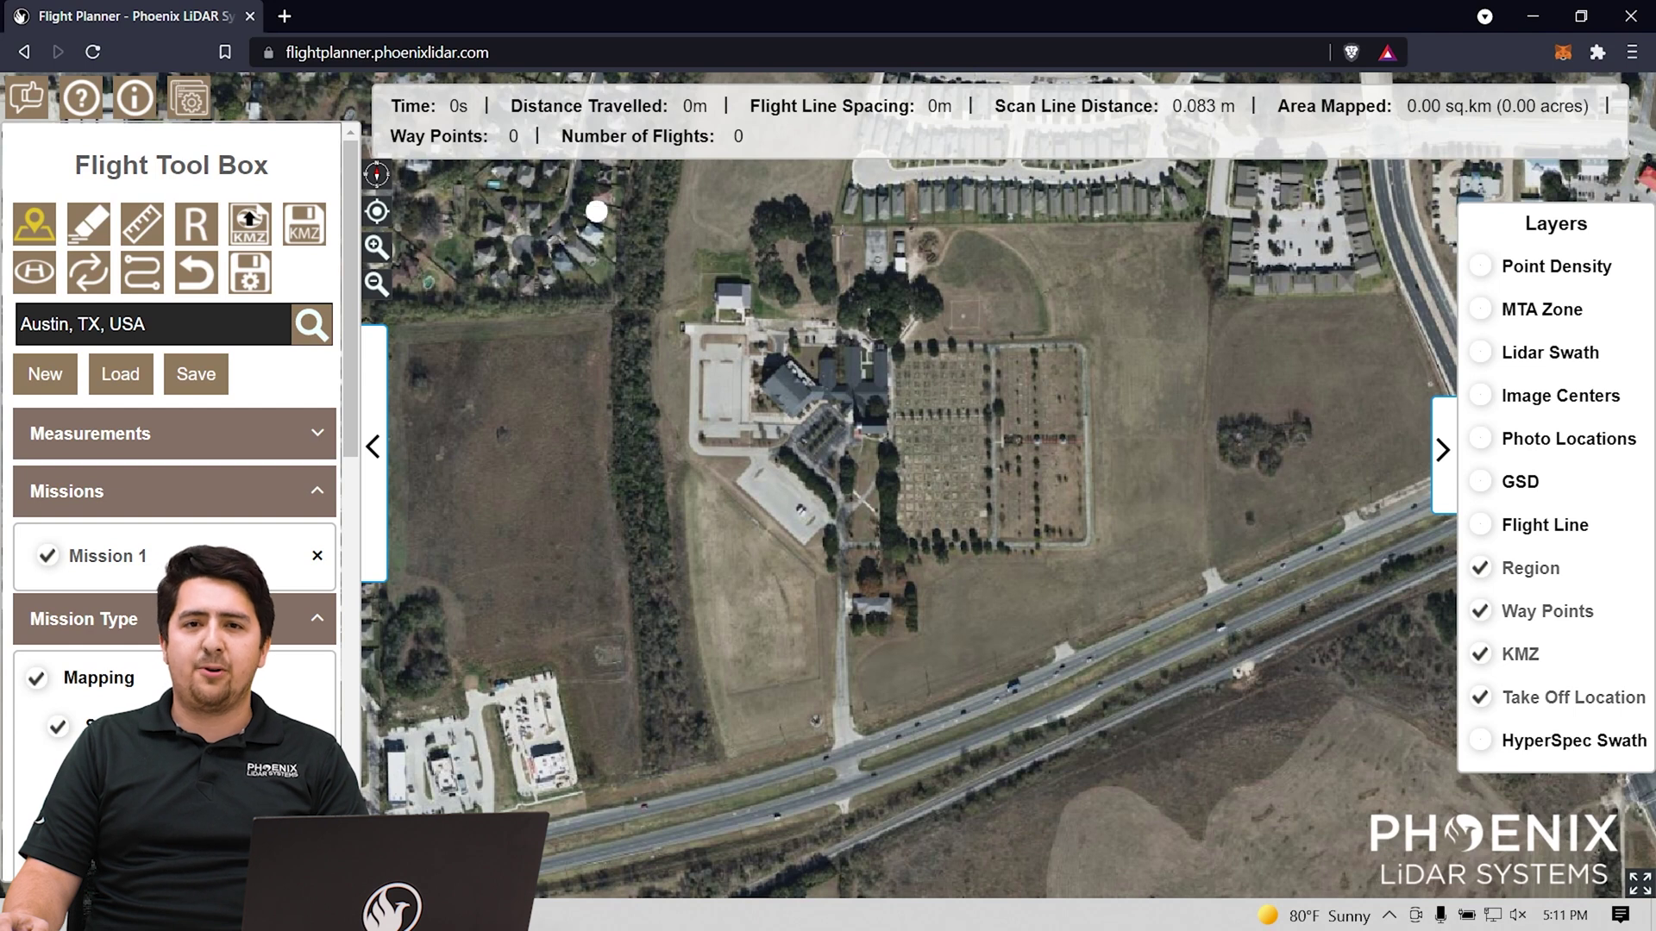
left_click(1241, 200)
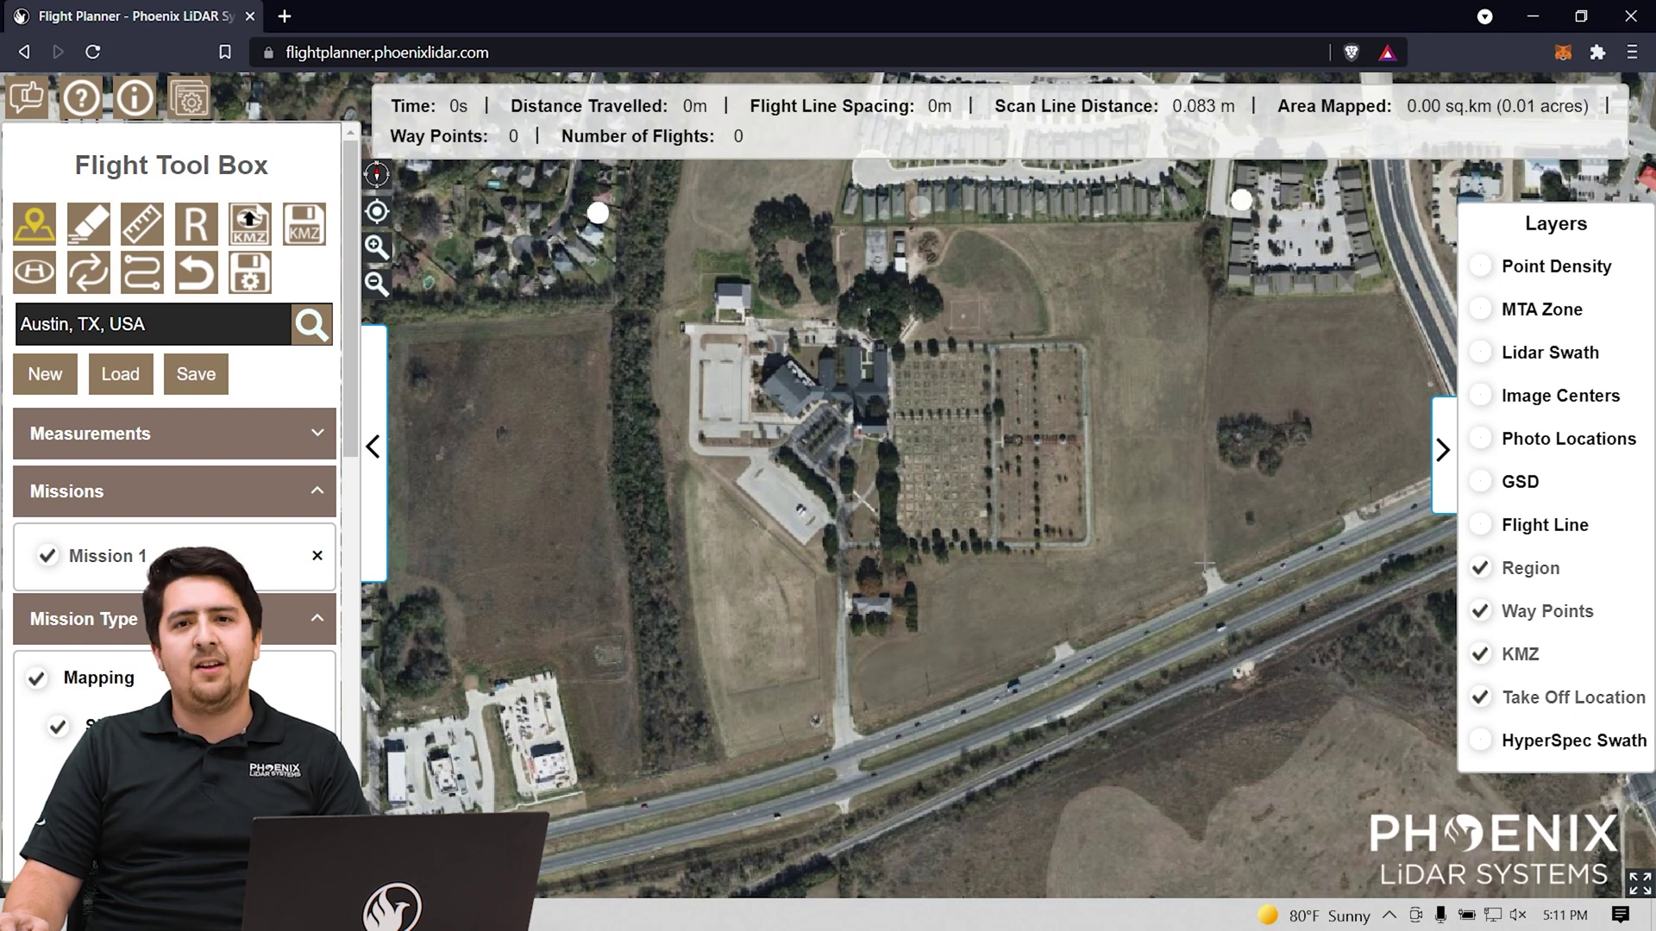
left_click(1235, 579)
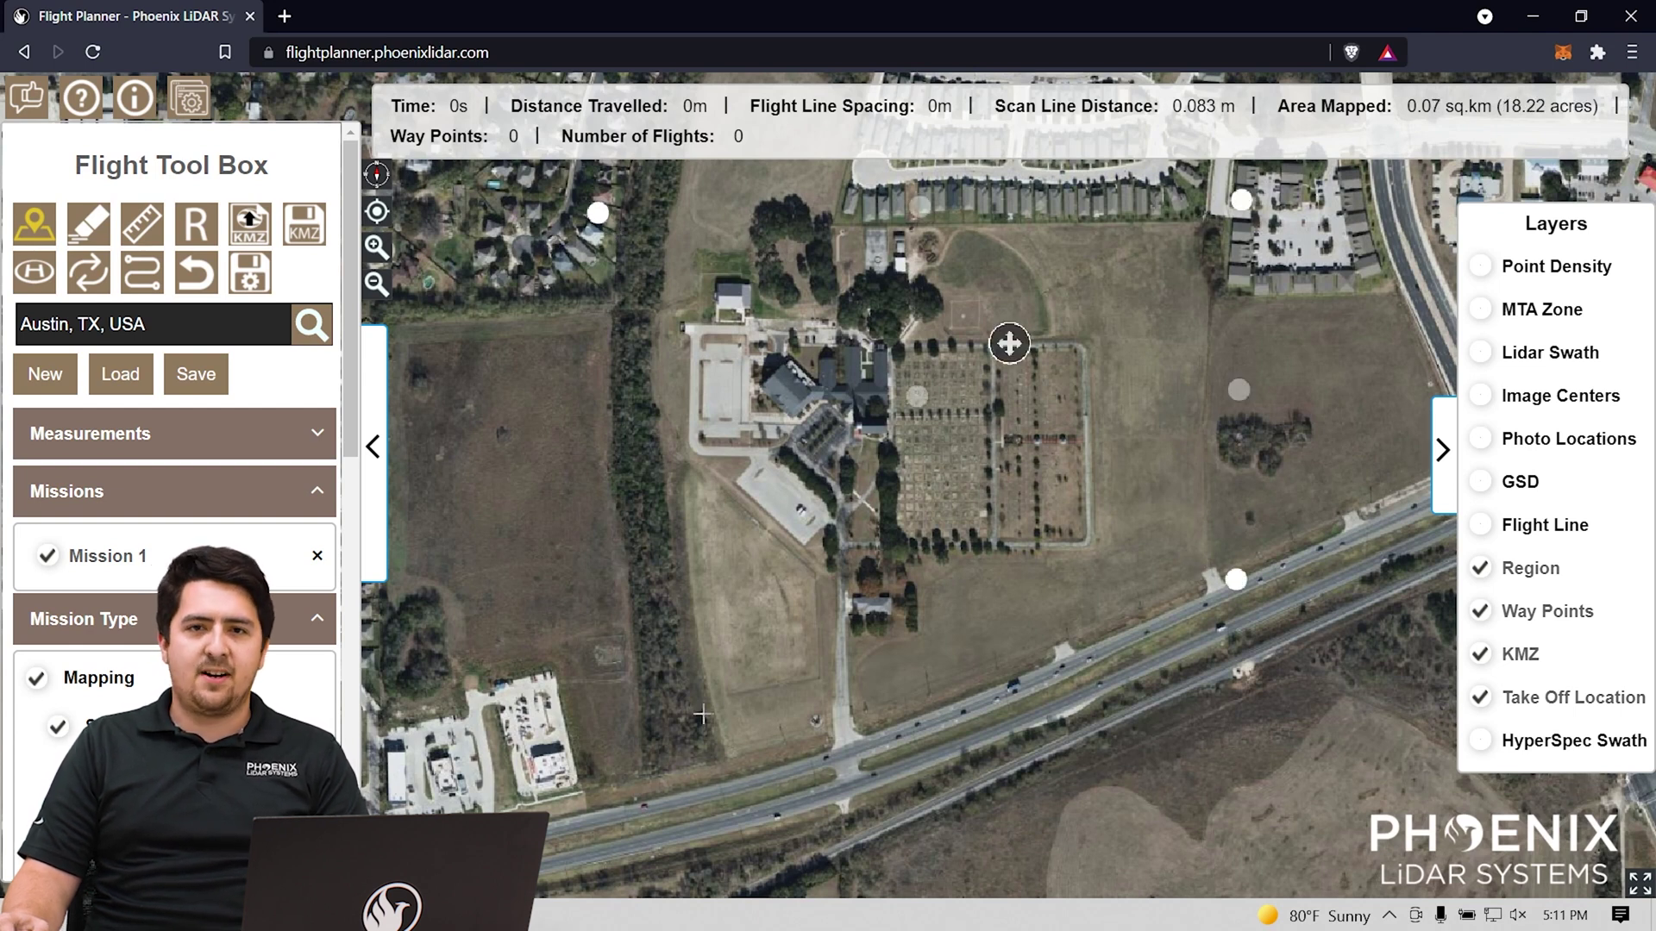
left_click(626, 755)
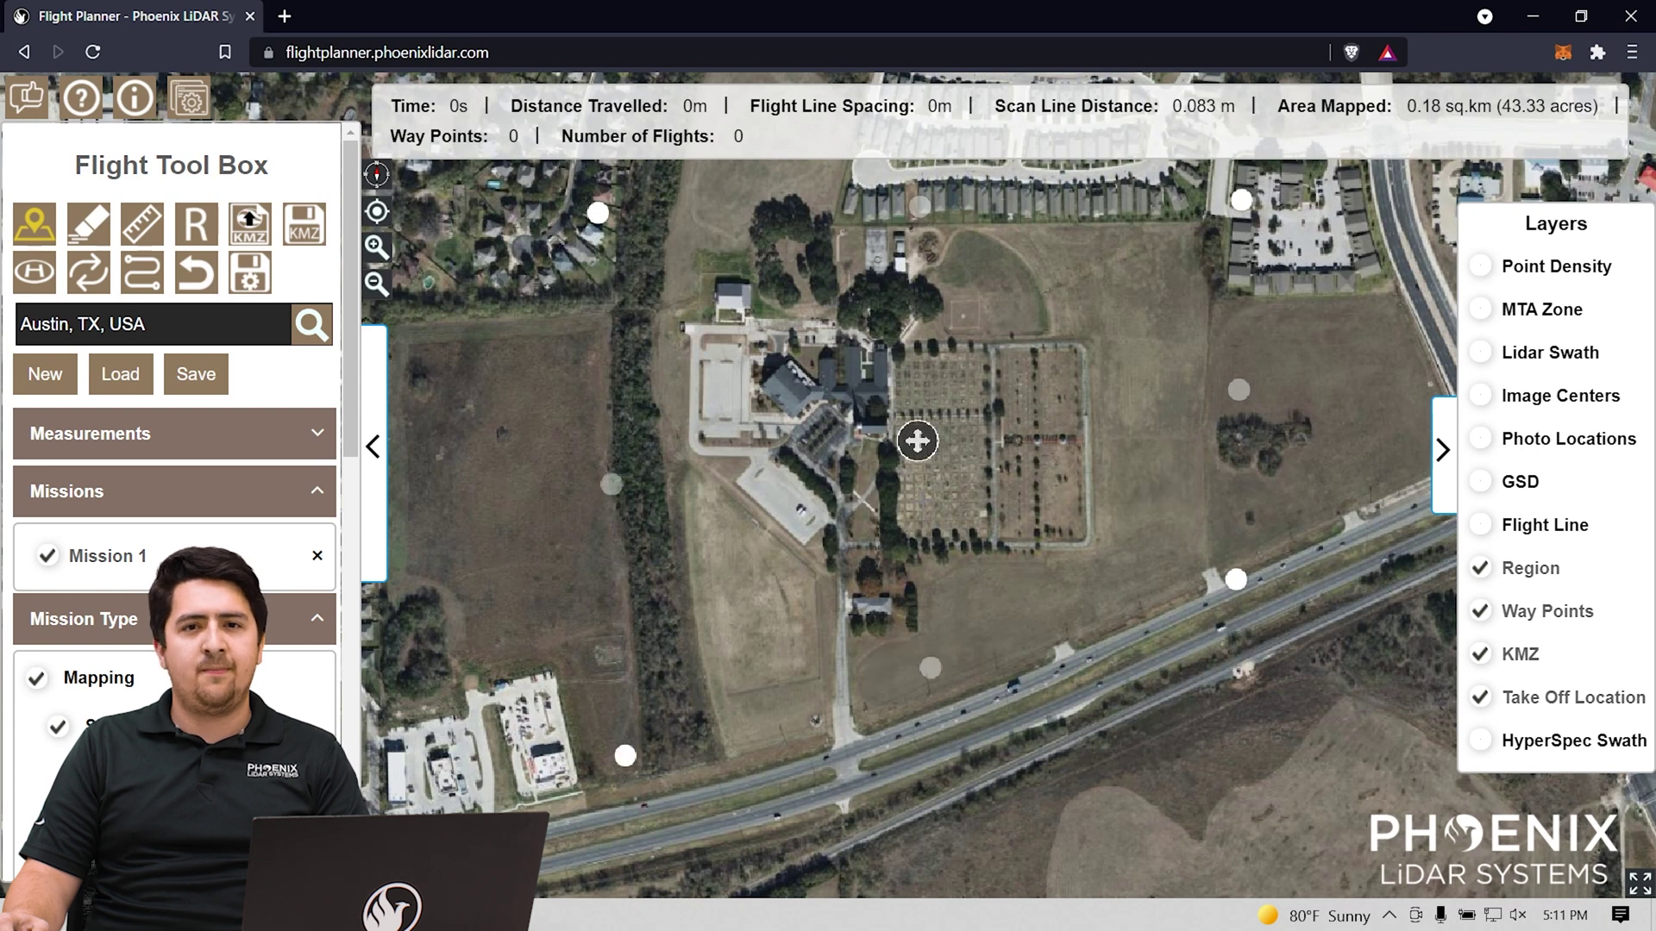
Step: Re-place the bottom-left corner by the highway, trimming the region to 39.97 acres
scroll(613, 408, "down", 1)
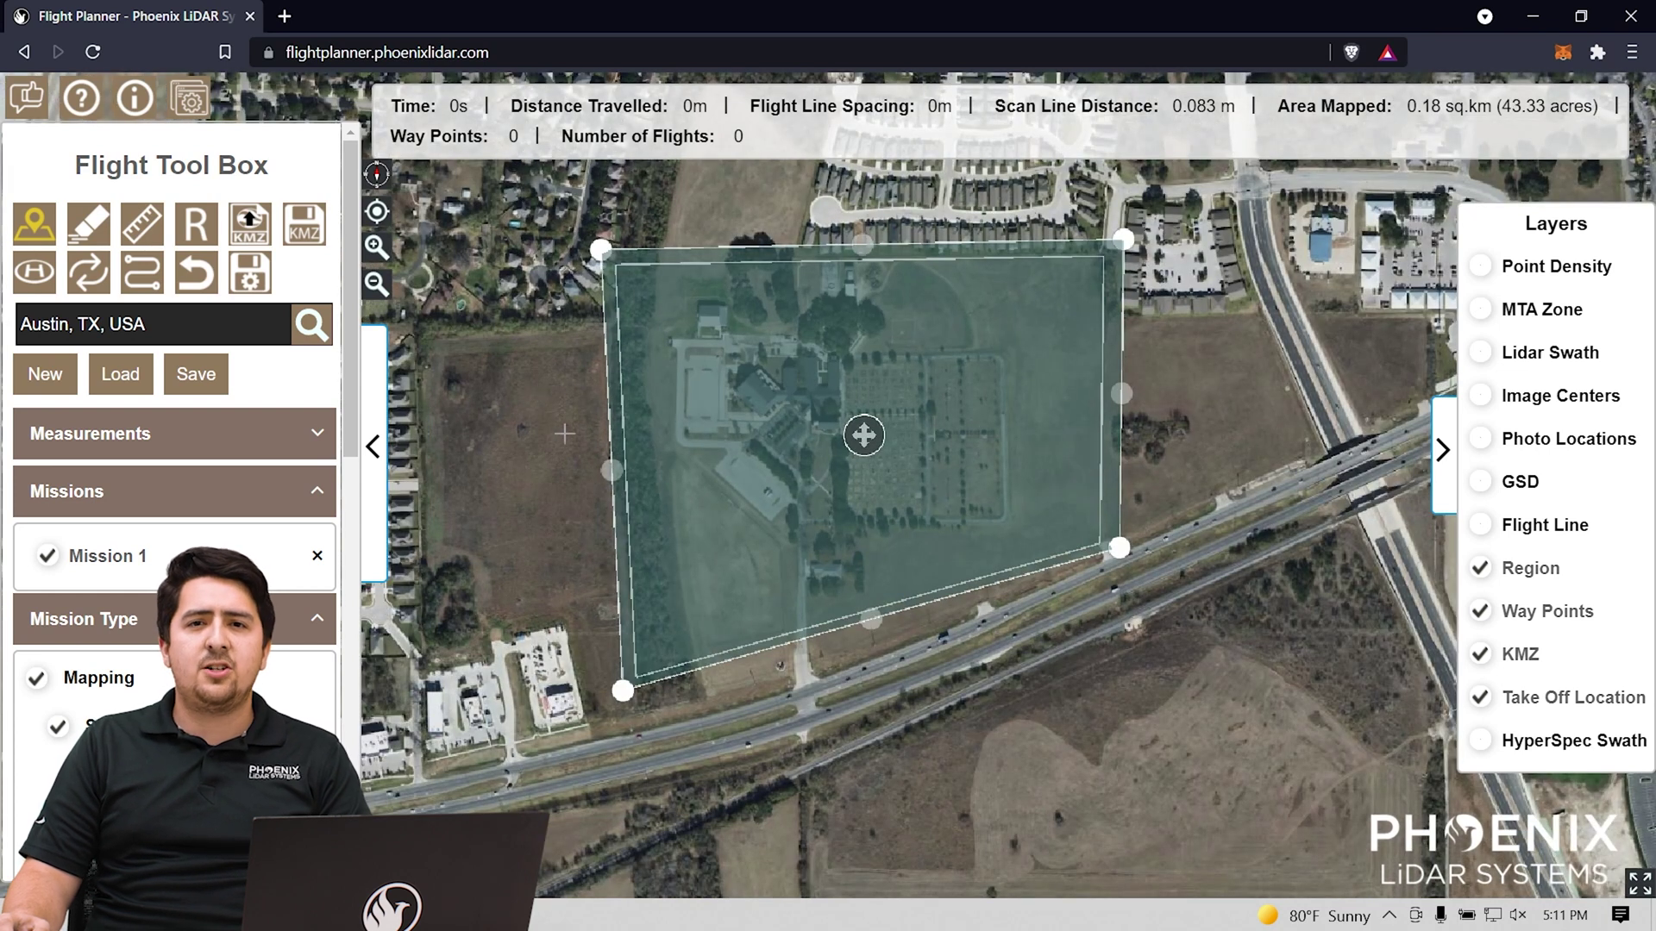
left_click(623, 692)
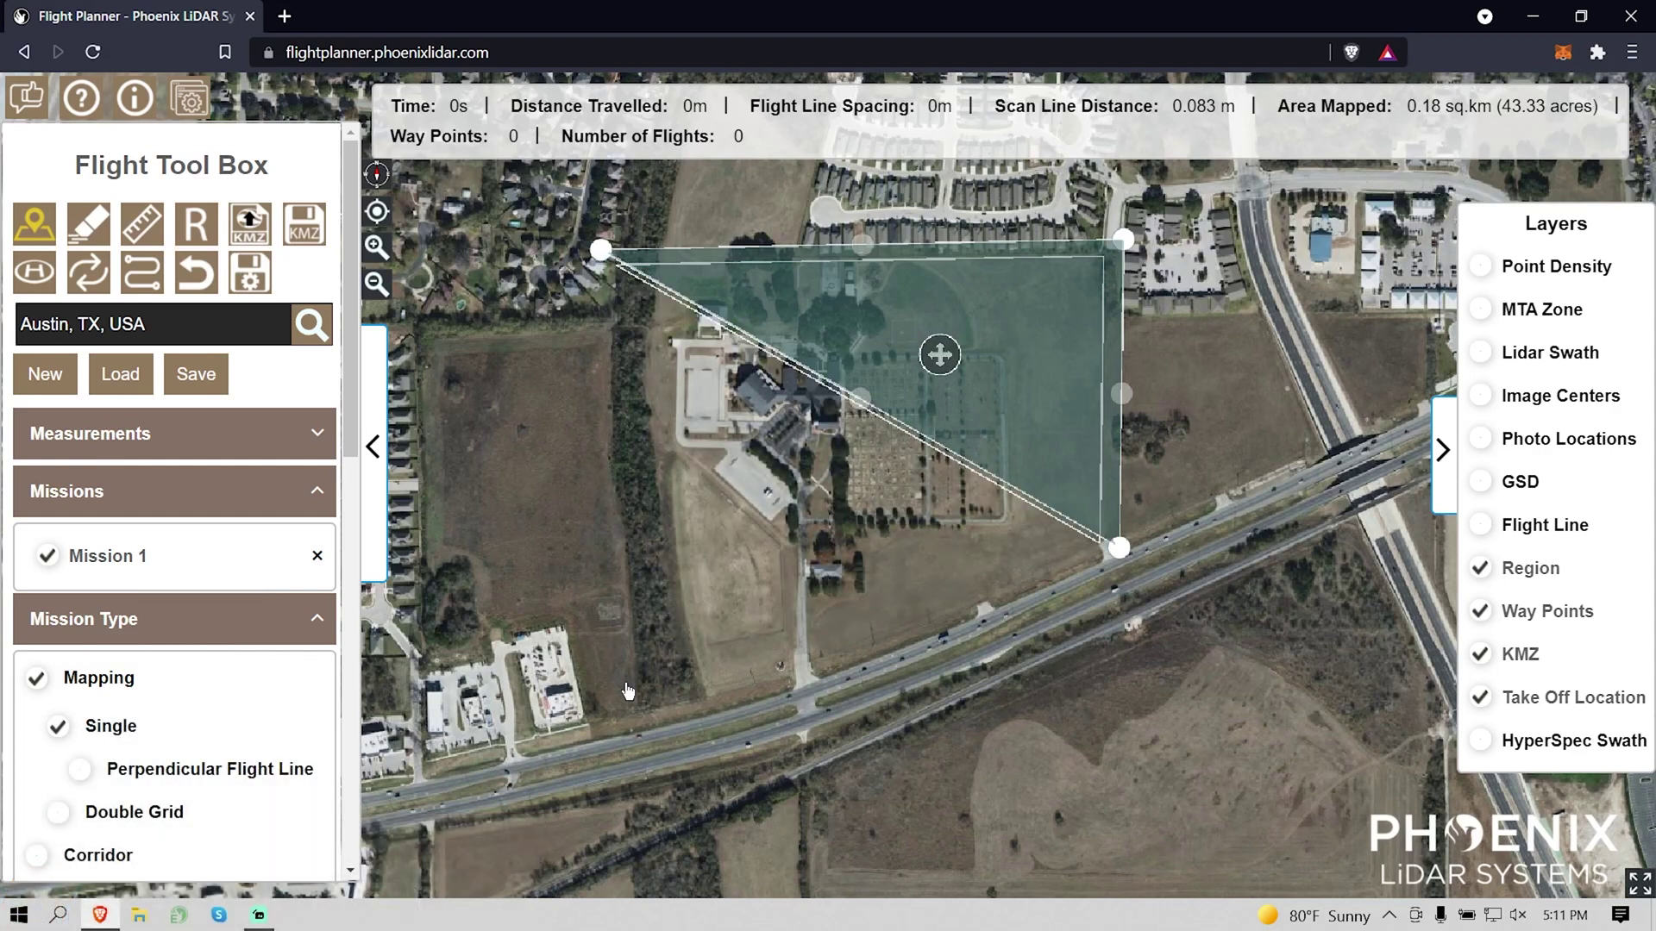
left_click(617, 714)
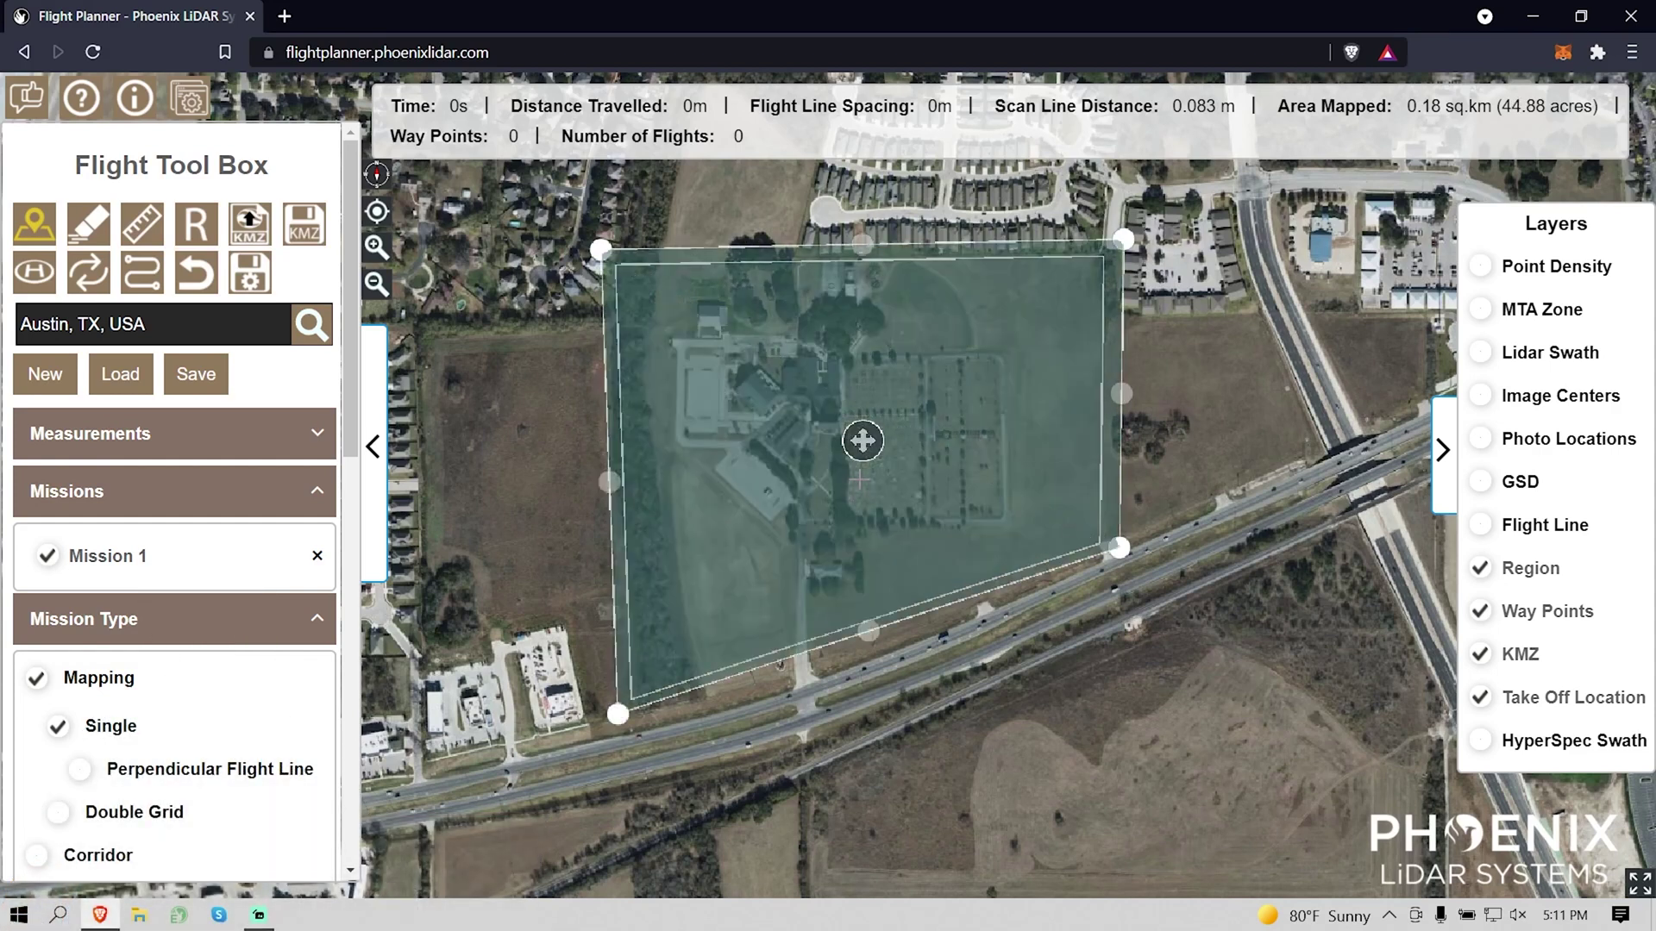
left_click(623, 718)
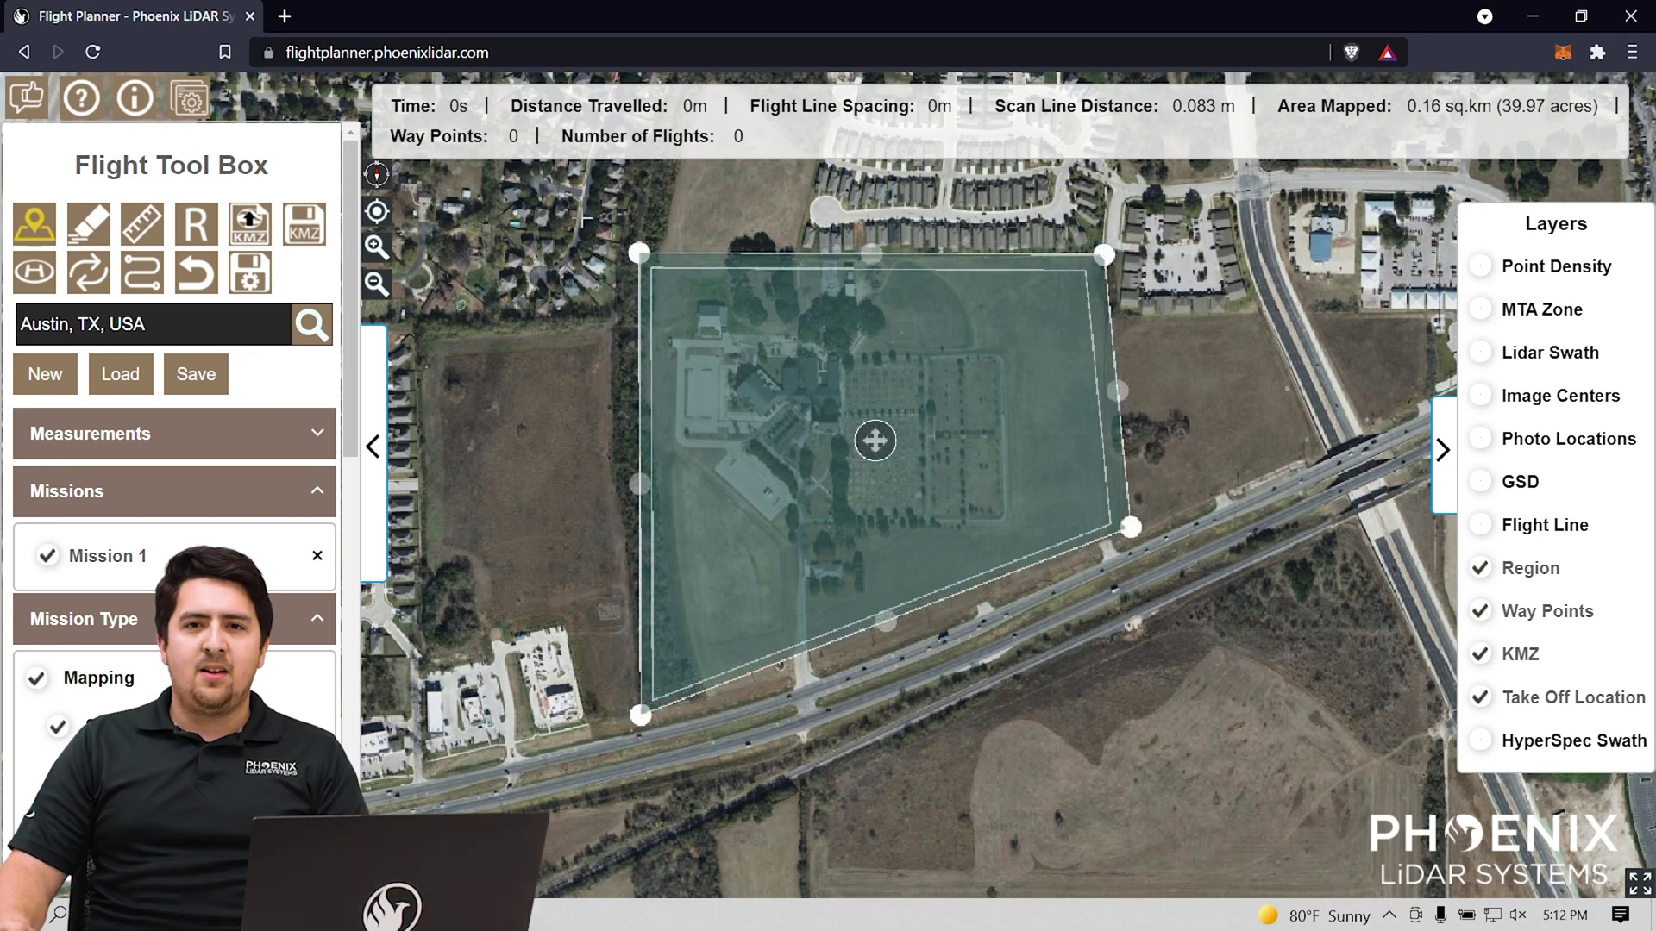
Step: Enable Perpendicular Flight Line and calculate the plan: 17 waypoints, 10 min 21 s
scroll(167, 490, "down", 1)
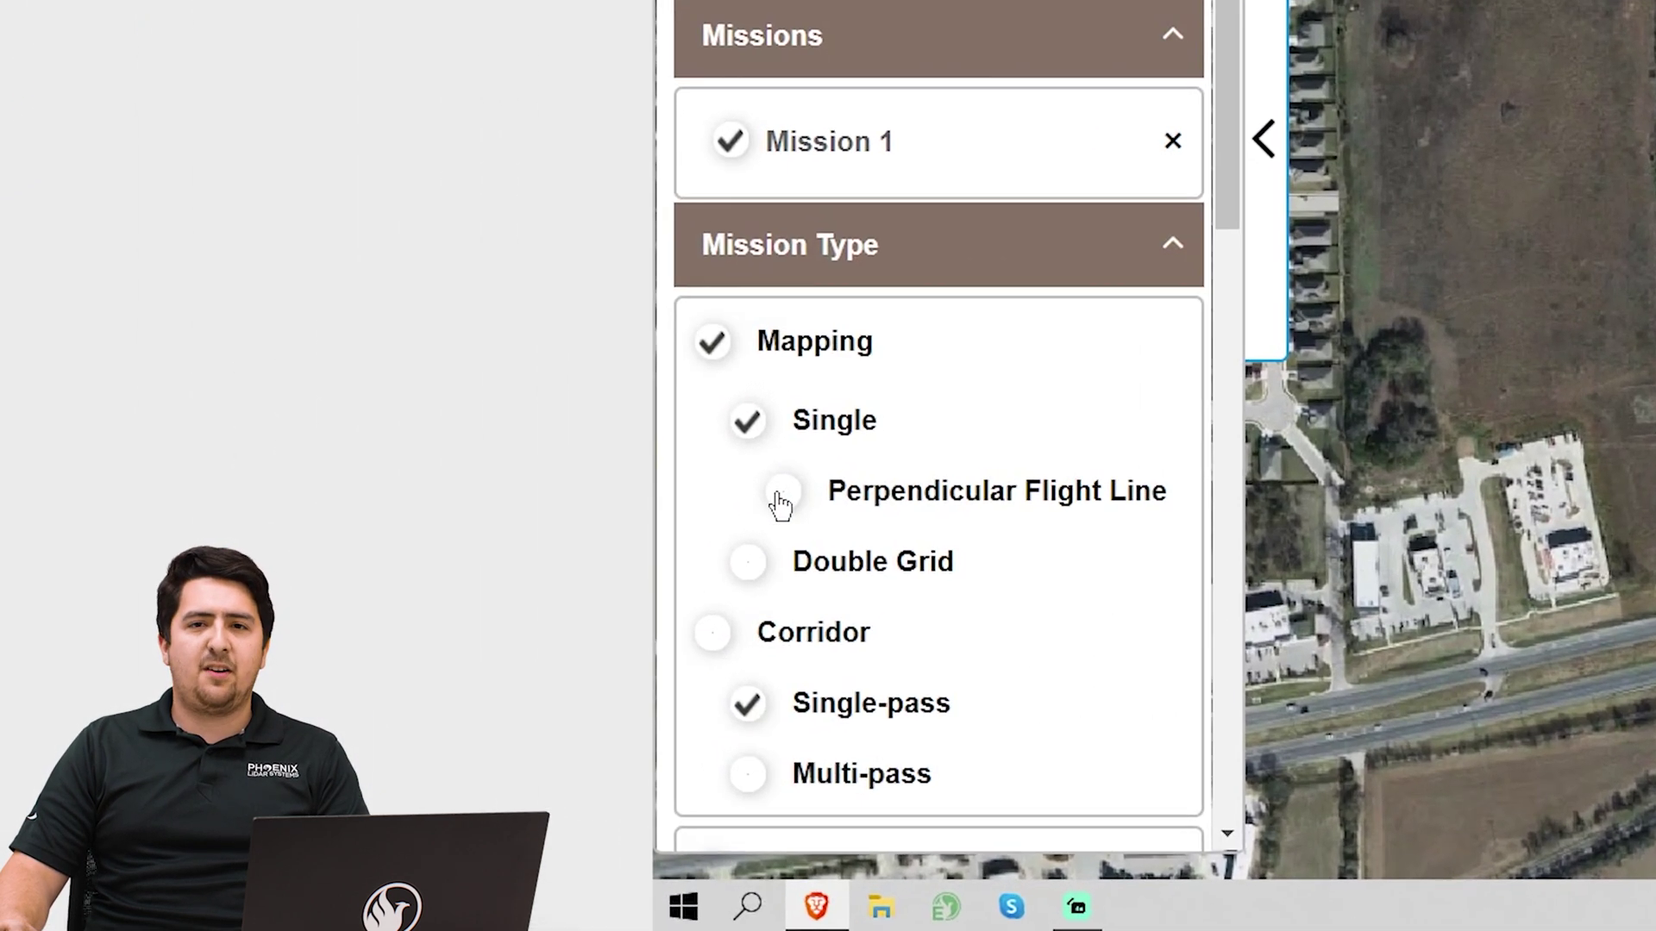
left_click(526, 553)
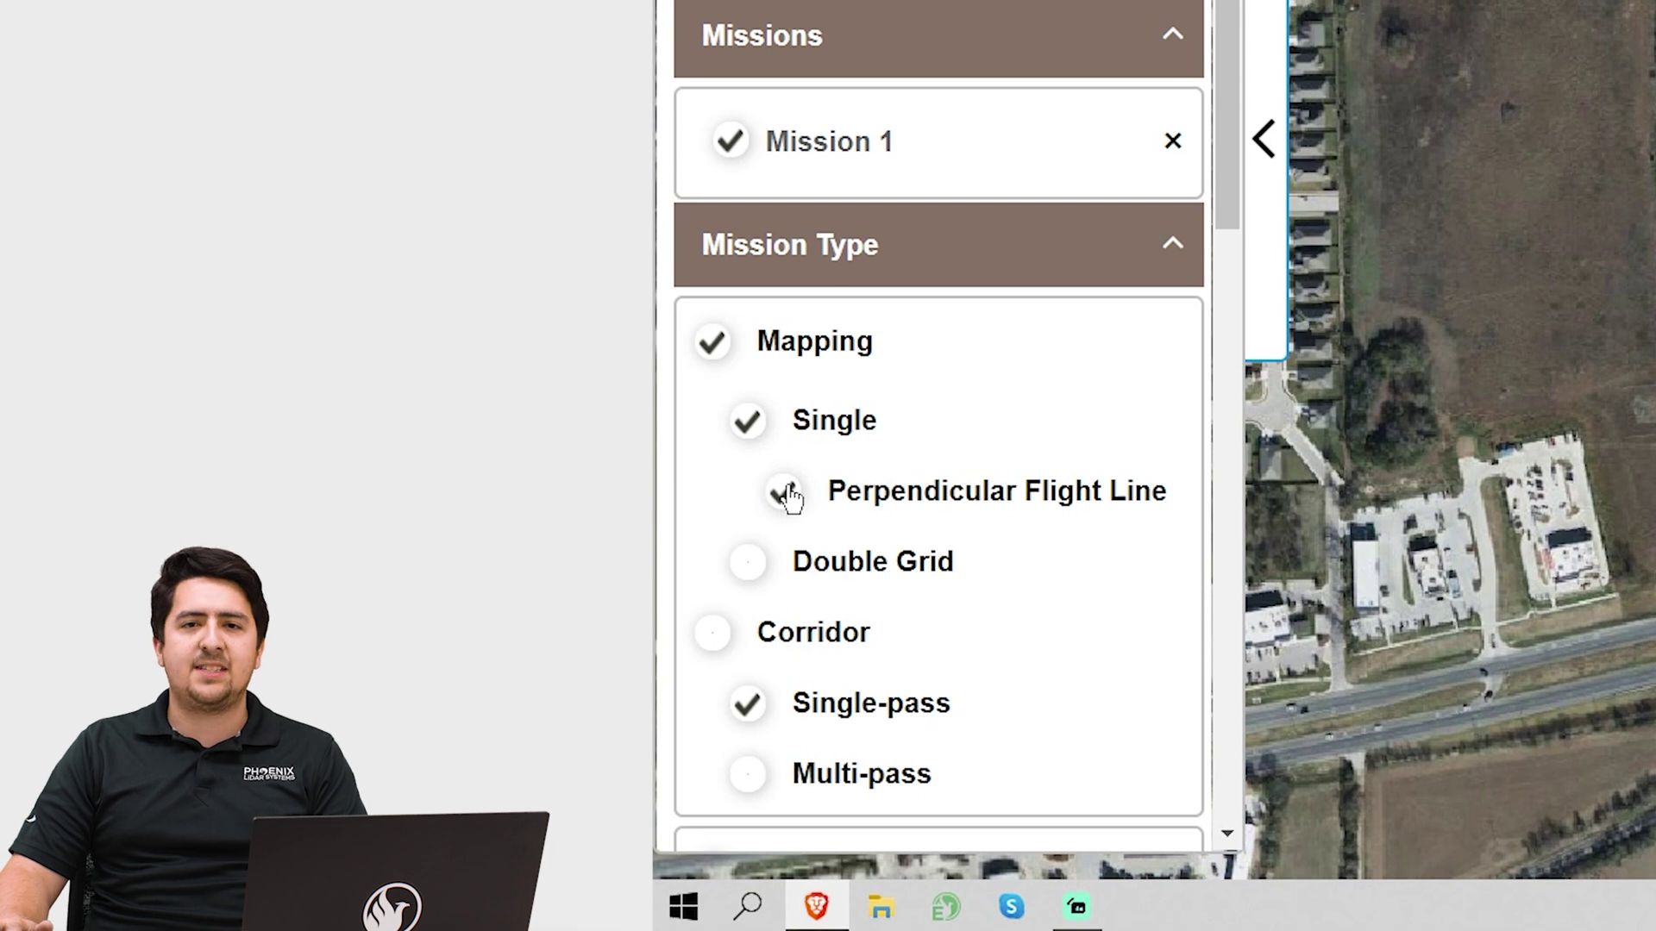
scroll(862, 464, "down", 10)
scroll(866, 465, "down", 6)
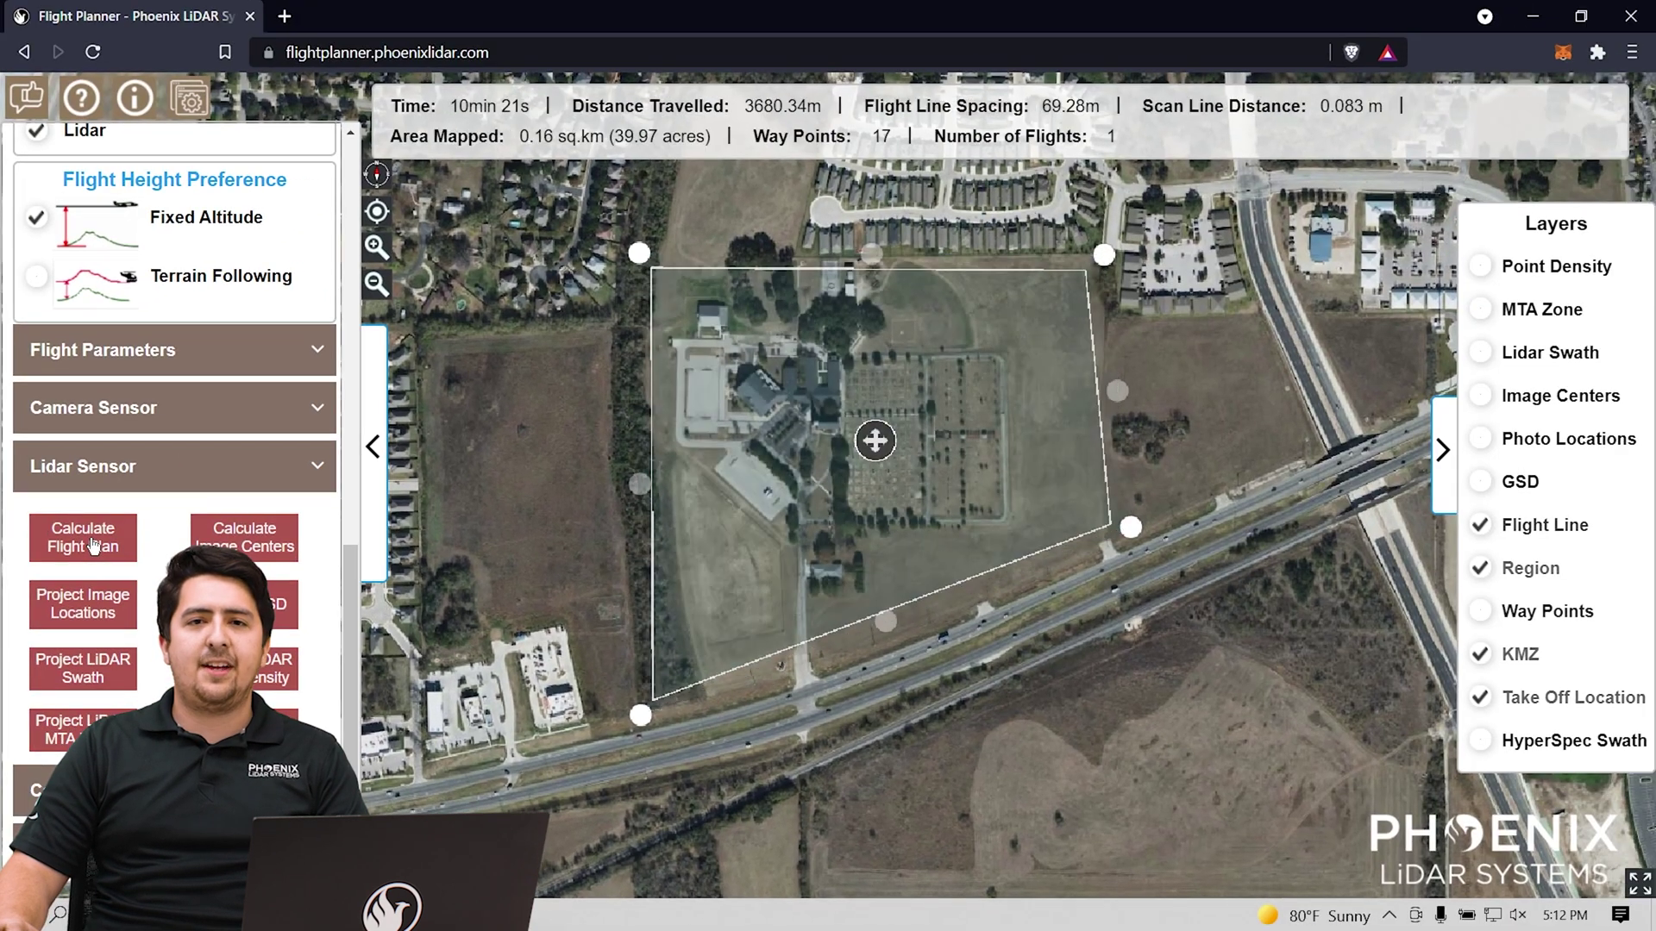
left_click(93, 545)
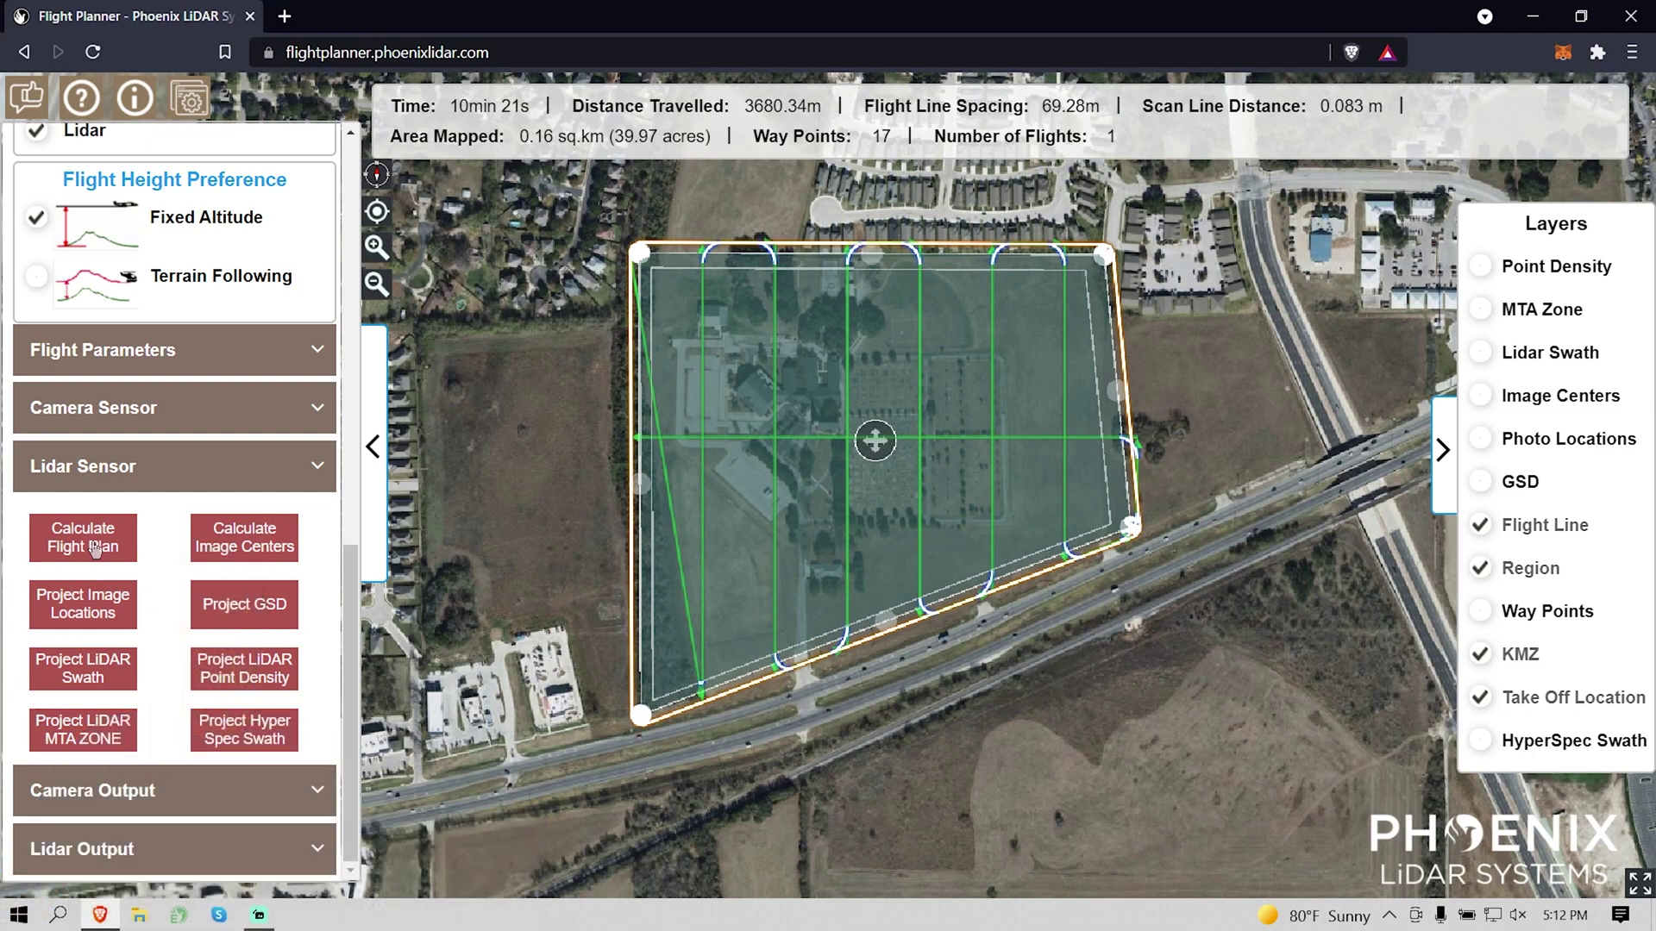
Step: Set the flight altitude to 60 m in Flight Parameters, producing 27 waypoints
left_click(212, 358)
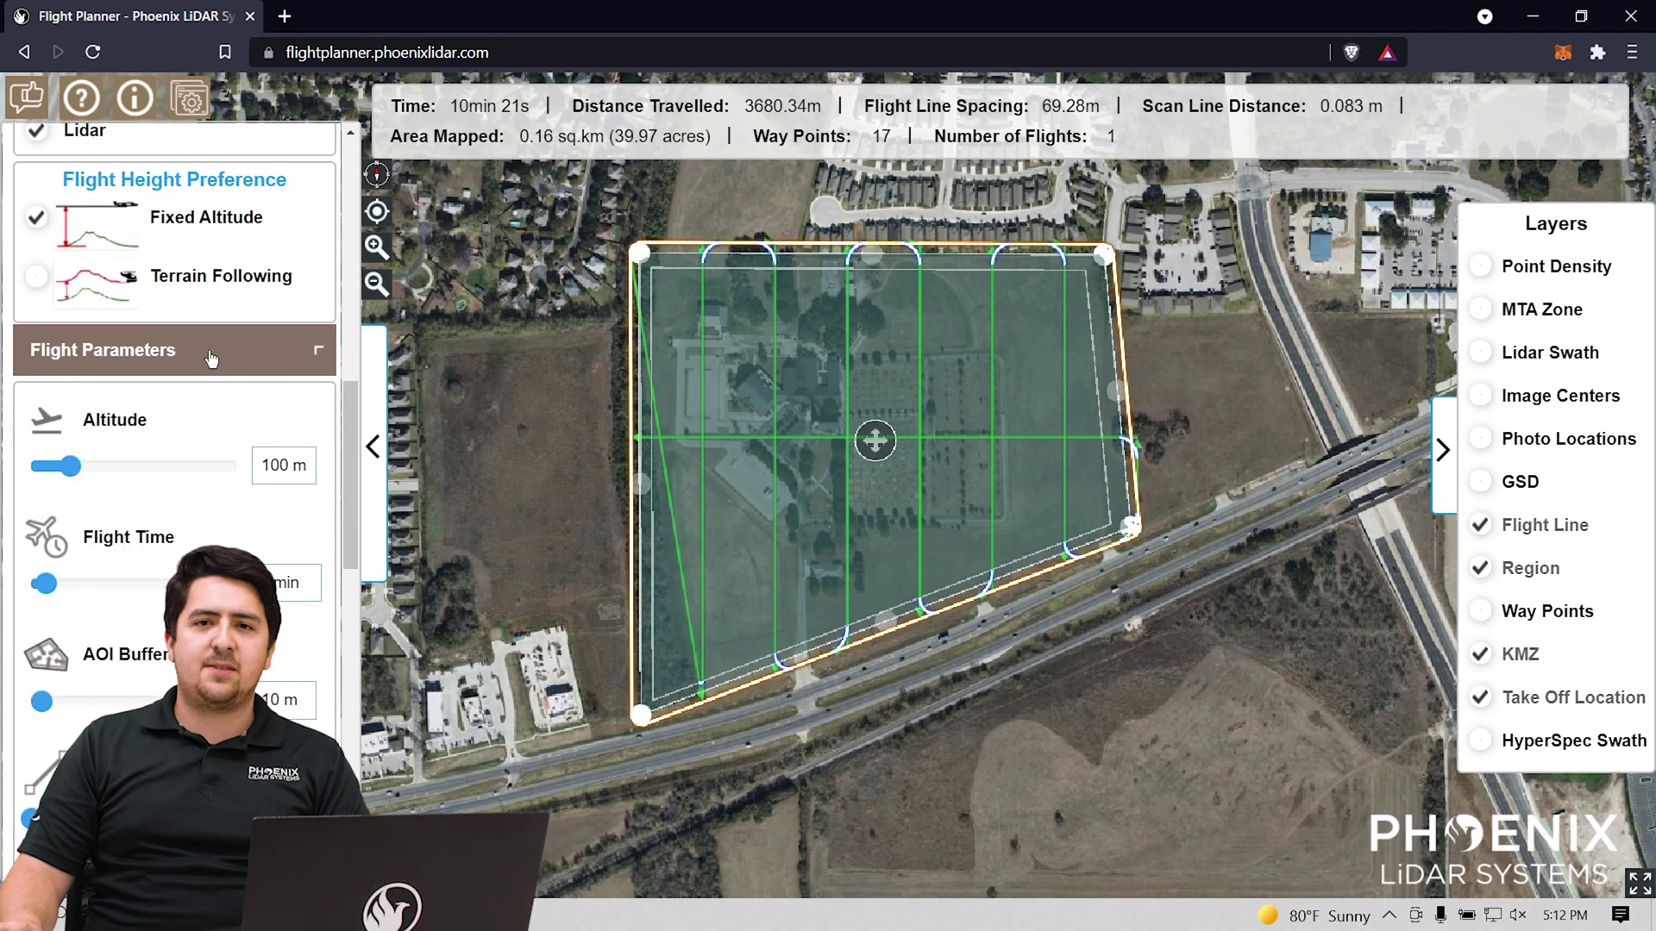
scroll(210, 360, "down", 1)
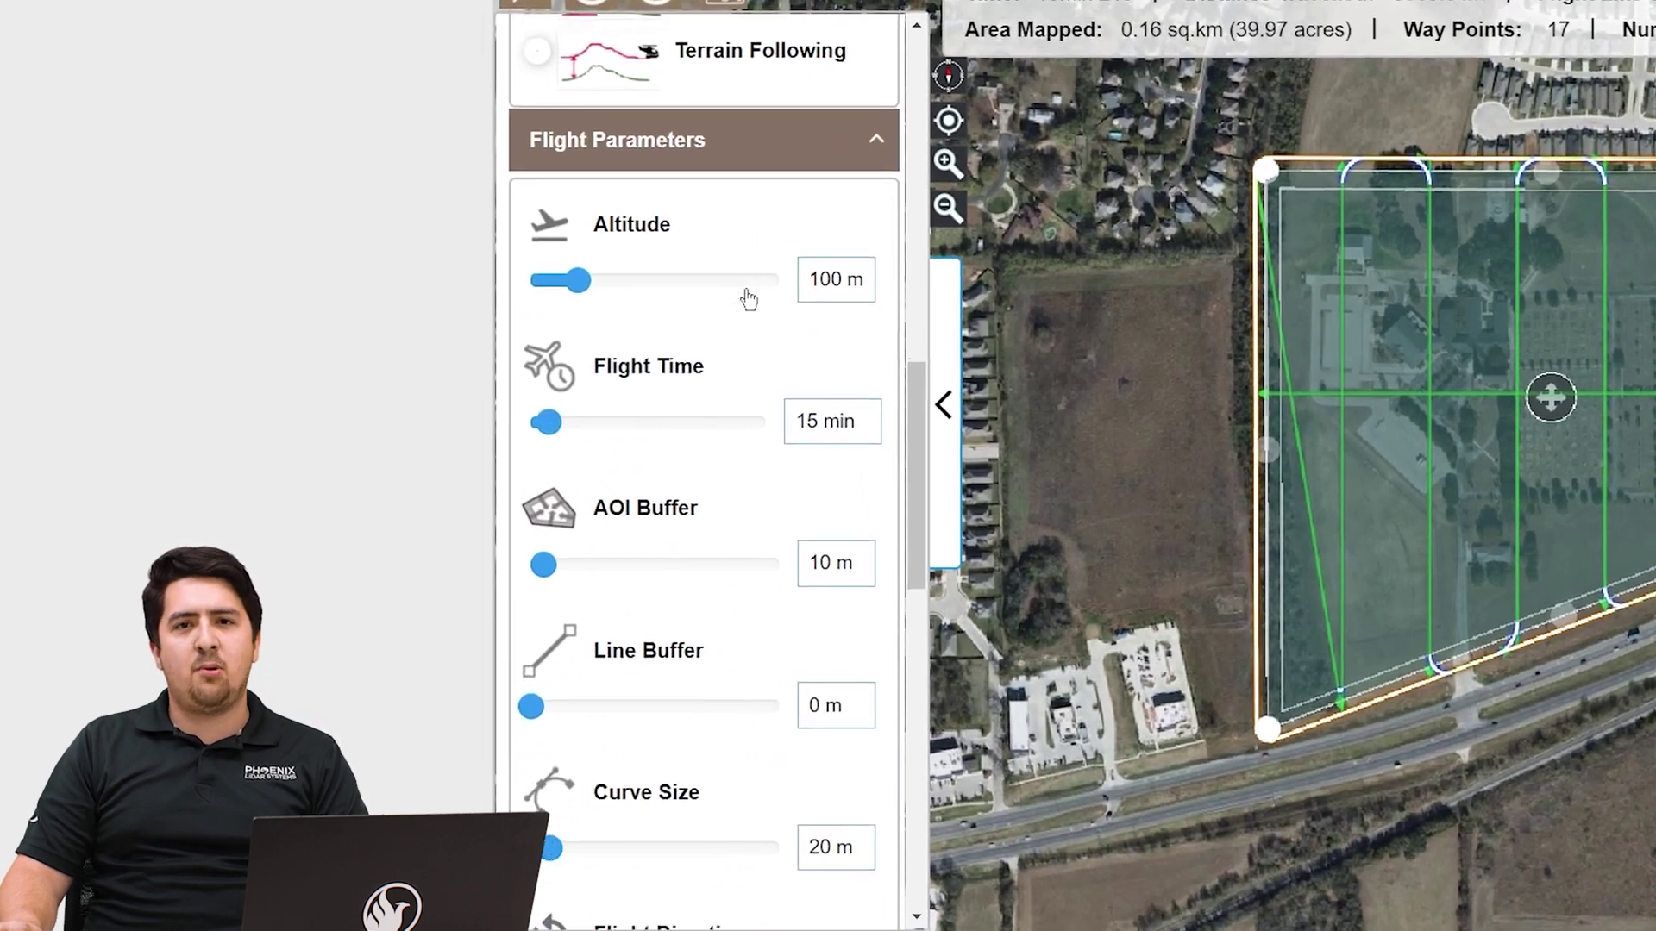
scroll(748, 299, "down", 1)
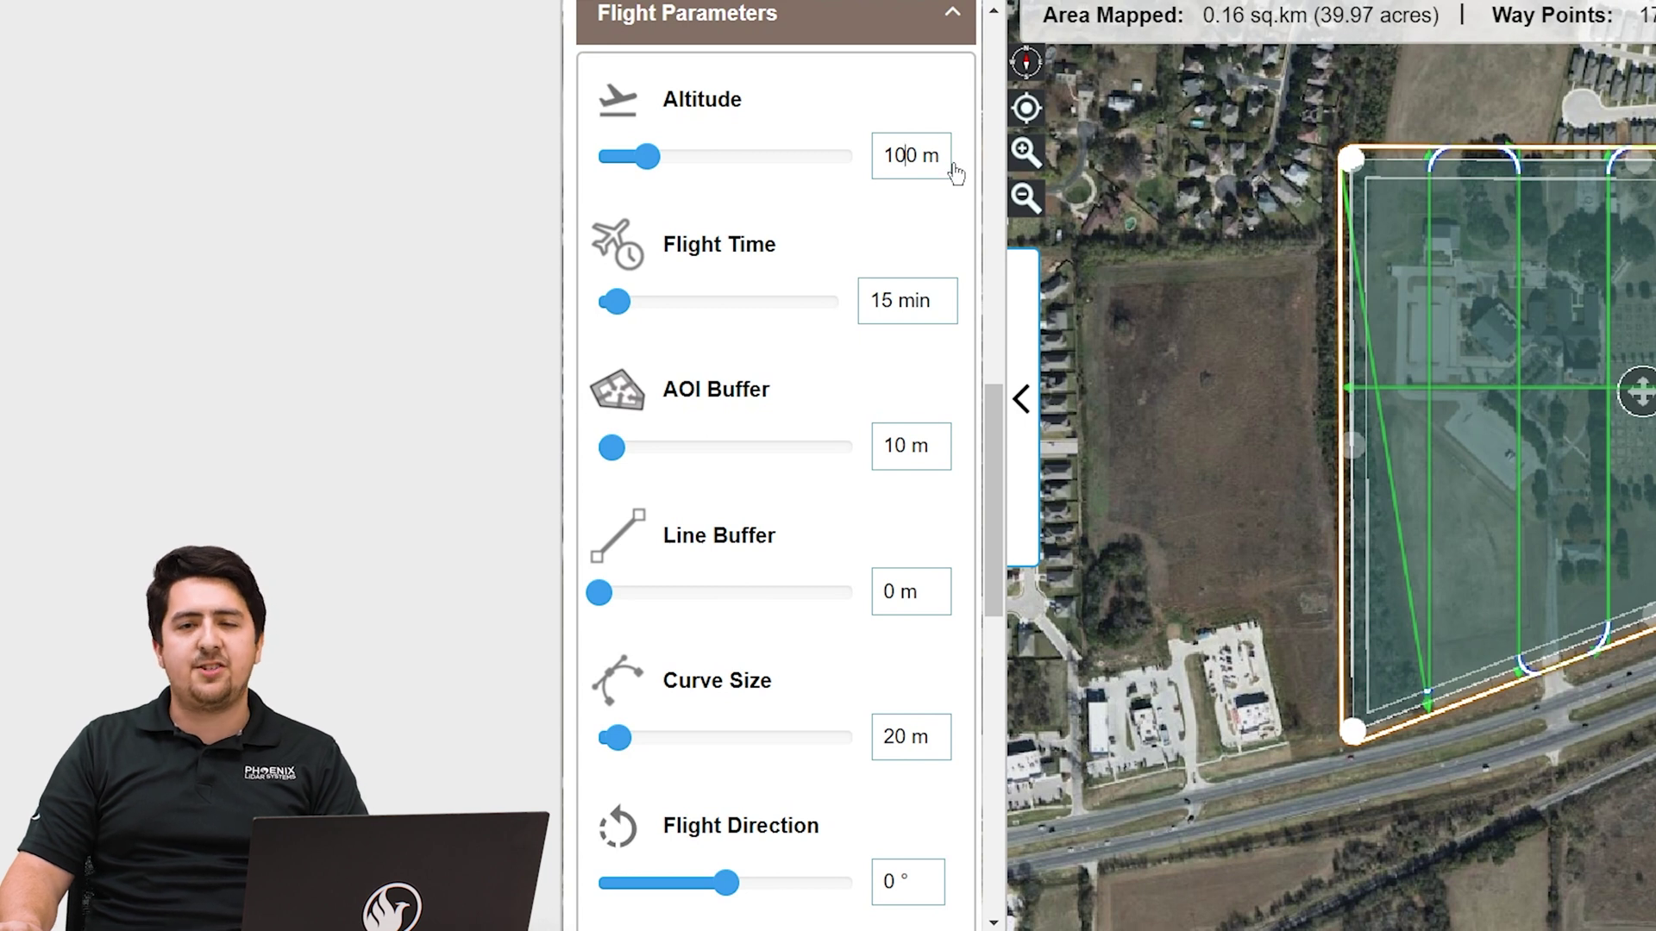
key("ctrl+a")
type("60")
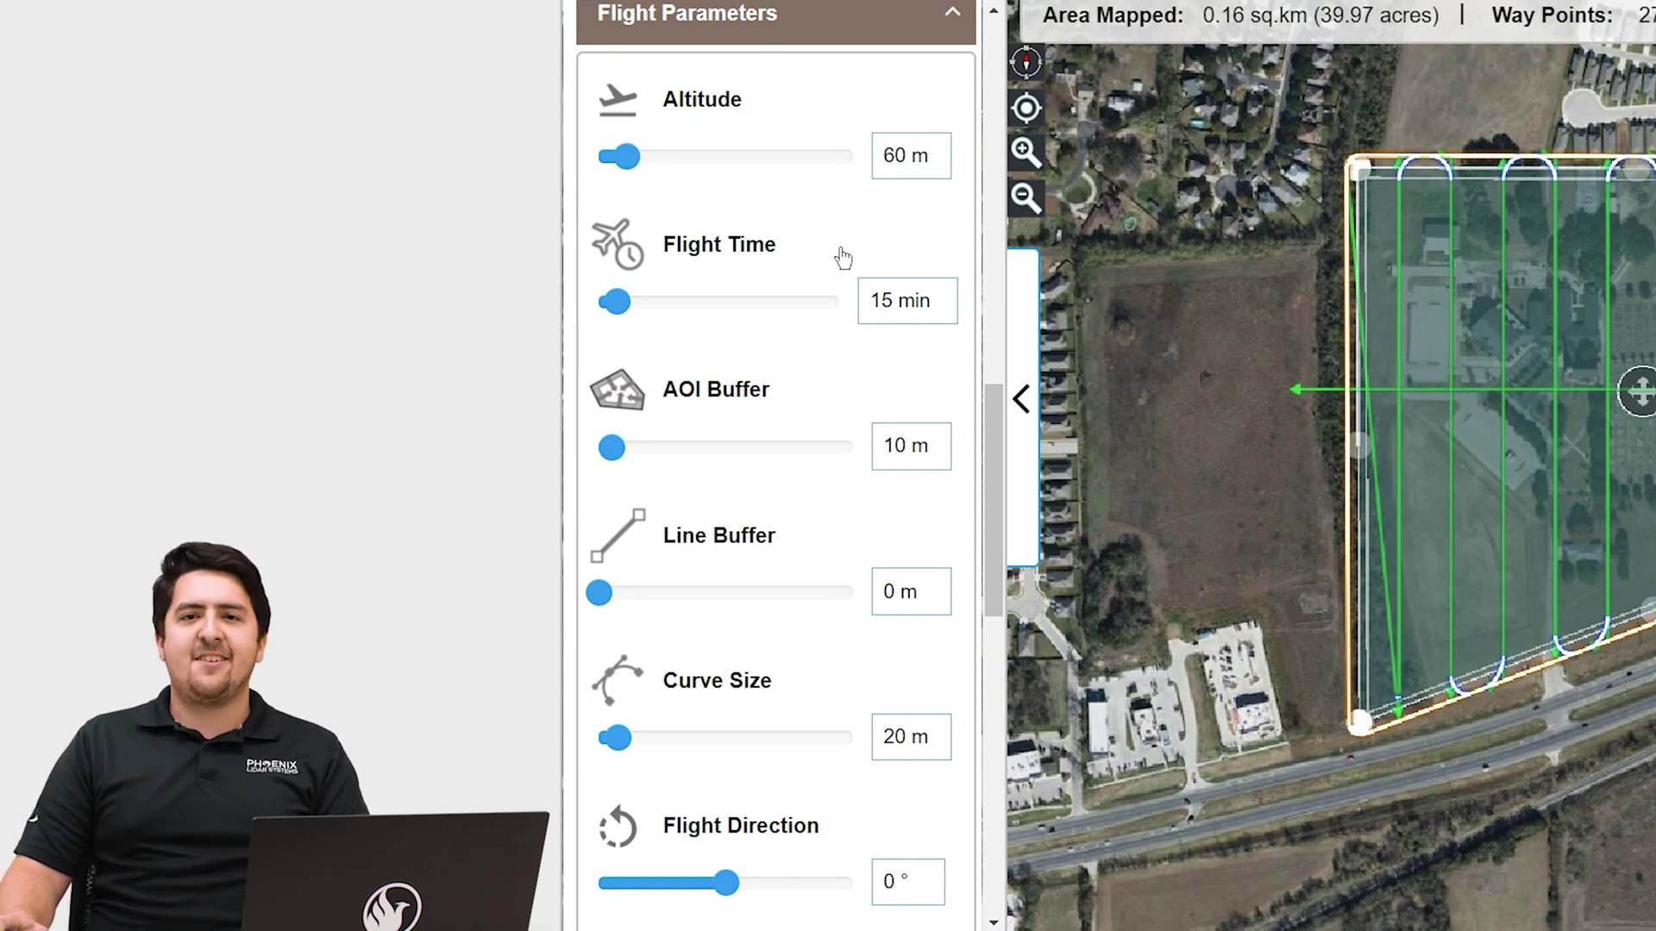
scroll(843, 258, "down", 2)
scroll(843, 259, "down", 8)
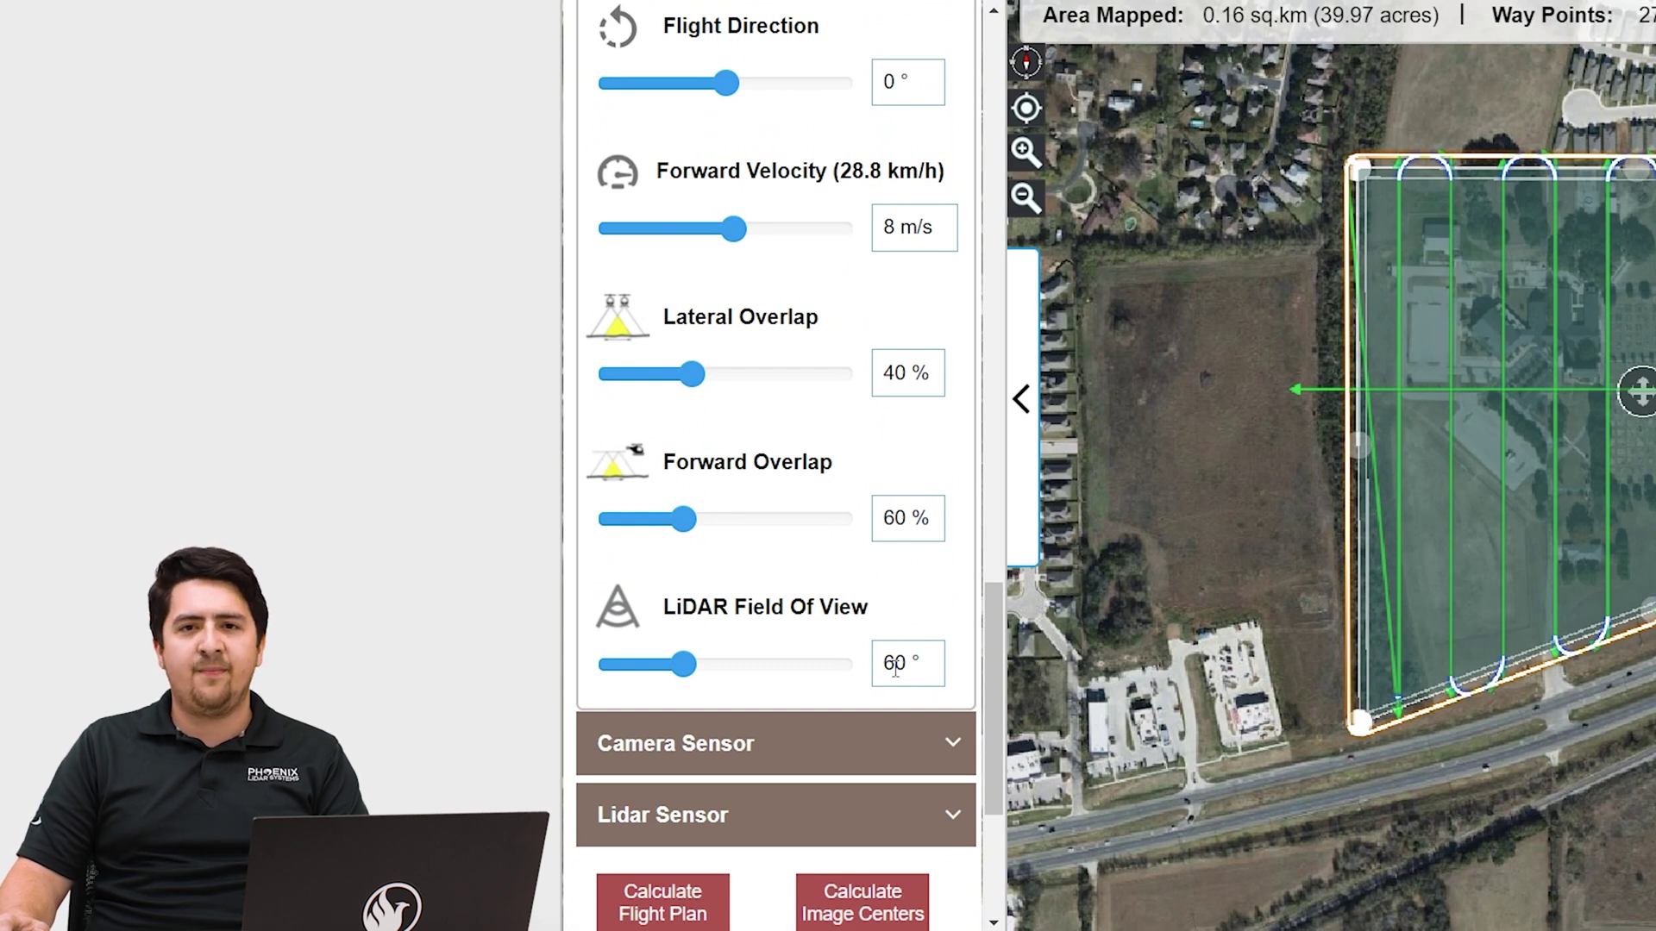
Step: Change the LiDAR Field Of View from 60° to 70°, spreading the flight lines wider
left_click_drag(895, 670, 878, 681)
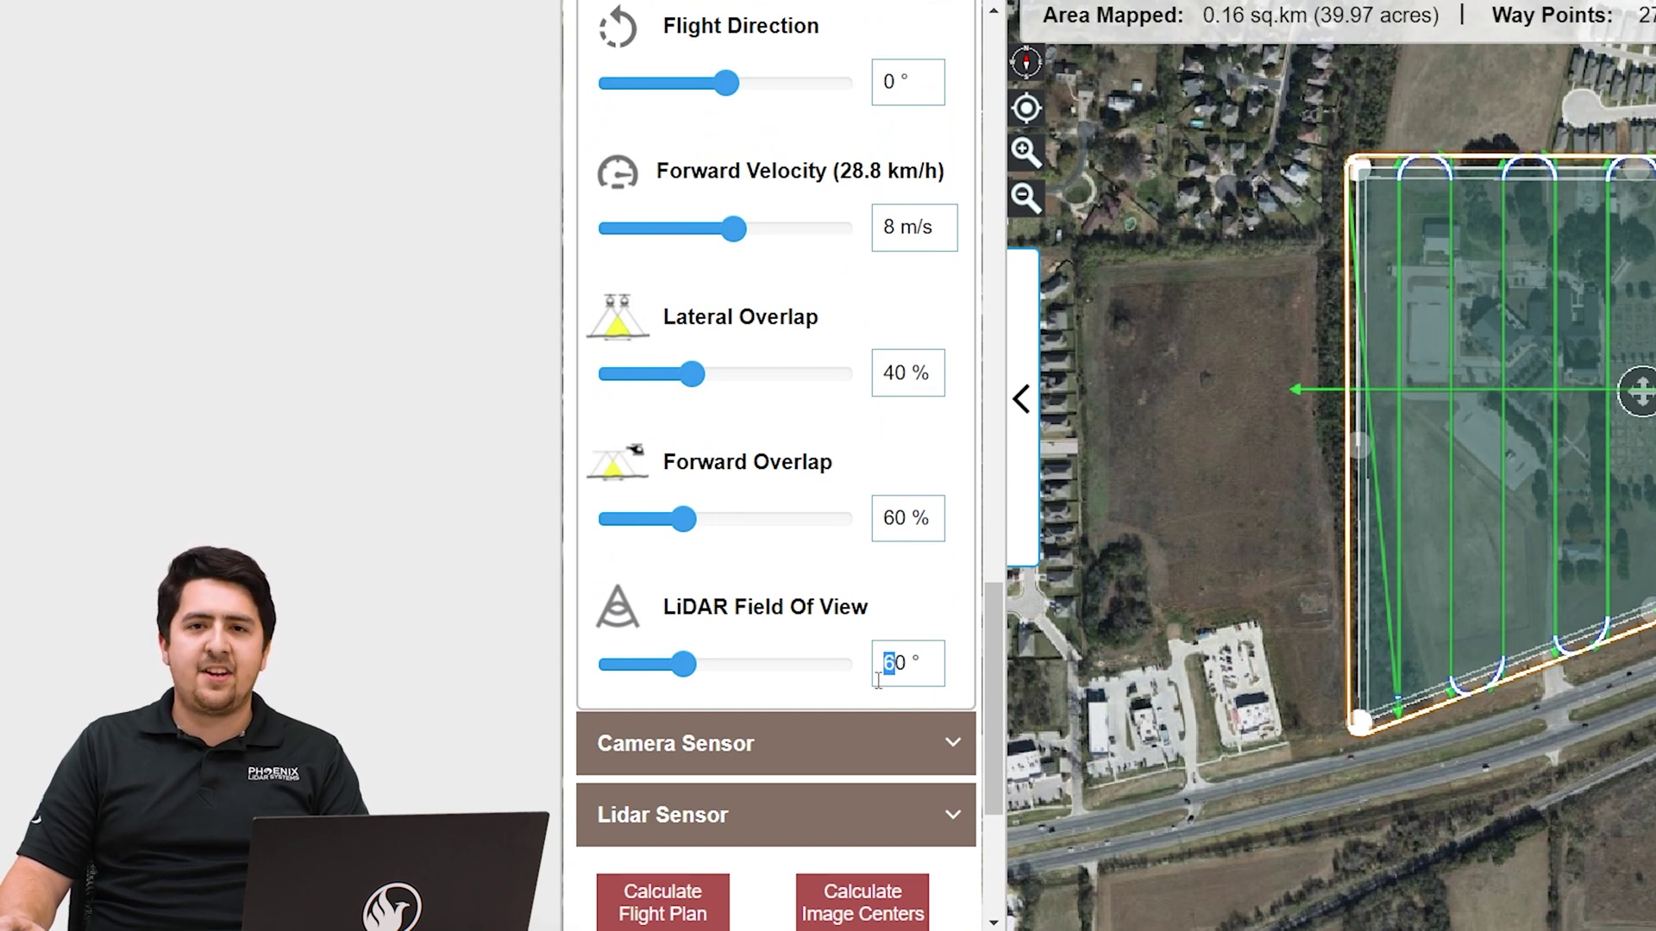
type("7")
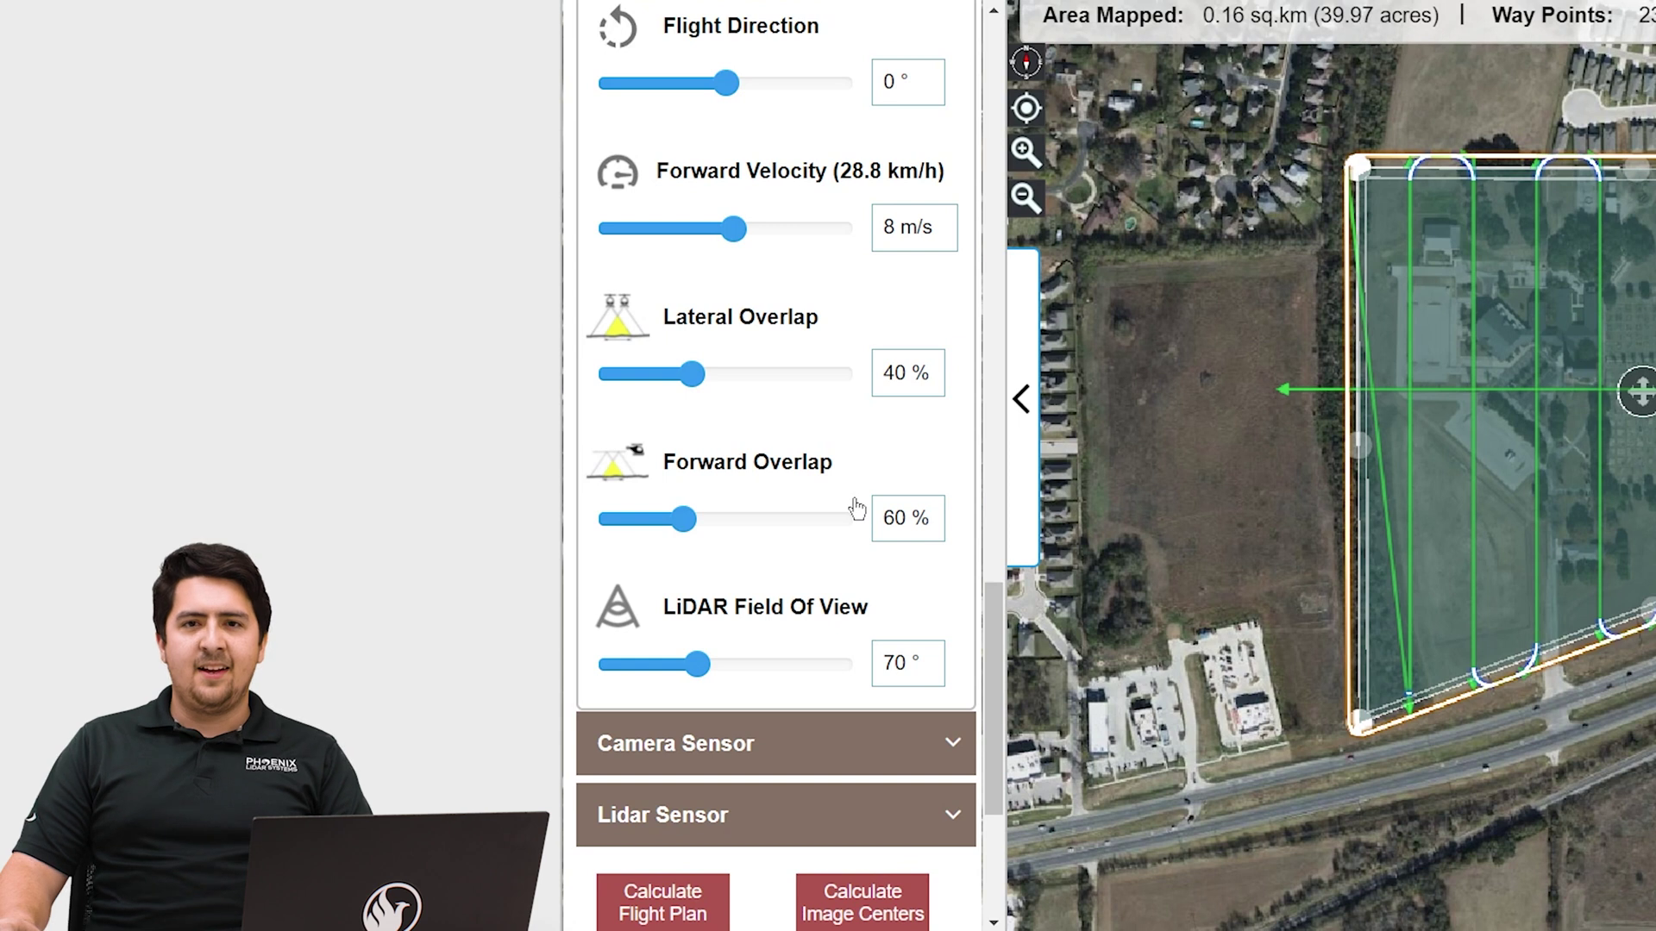
scroll(854, 507, "up", 6)
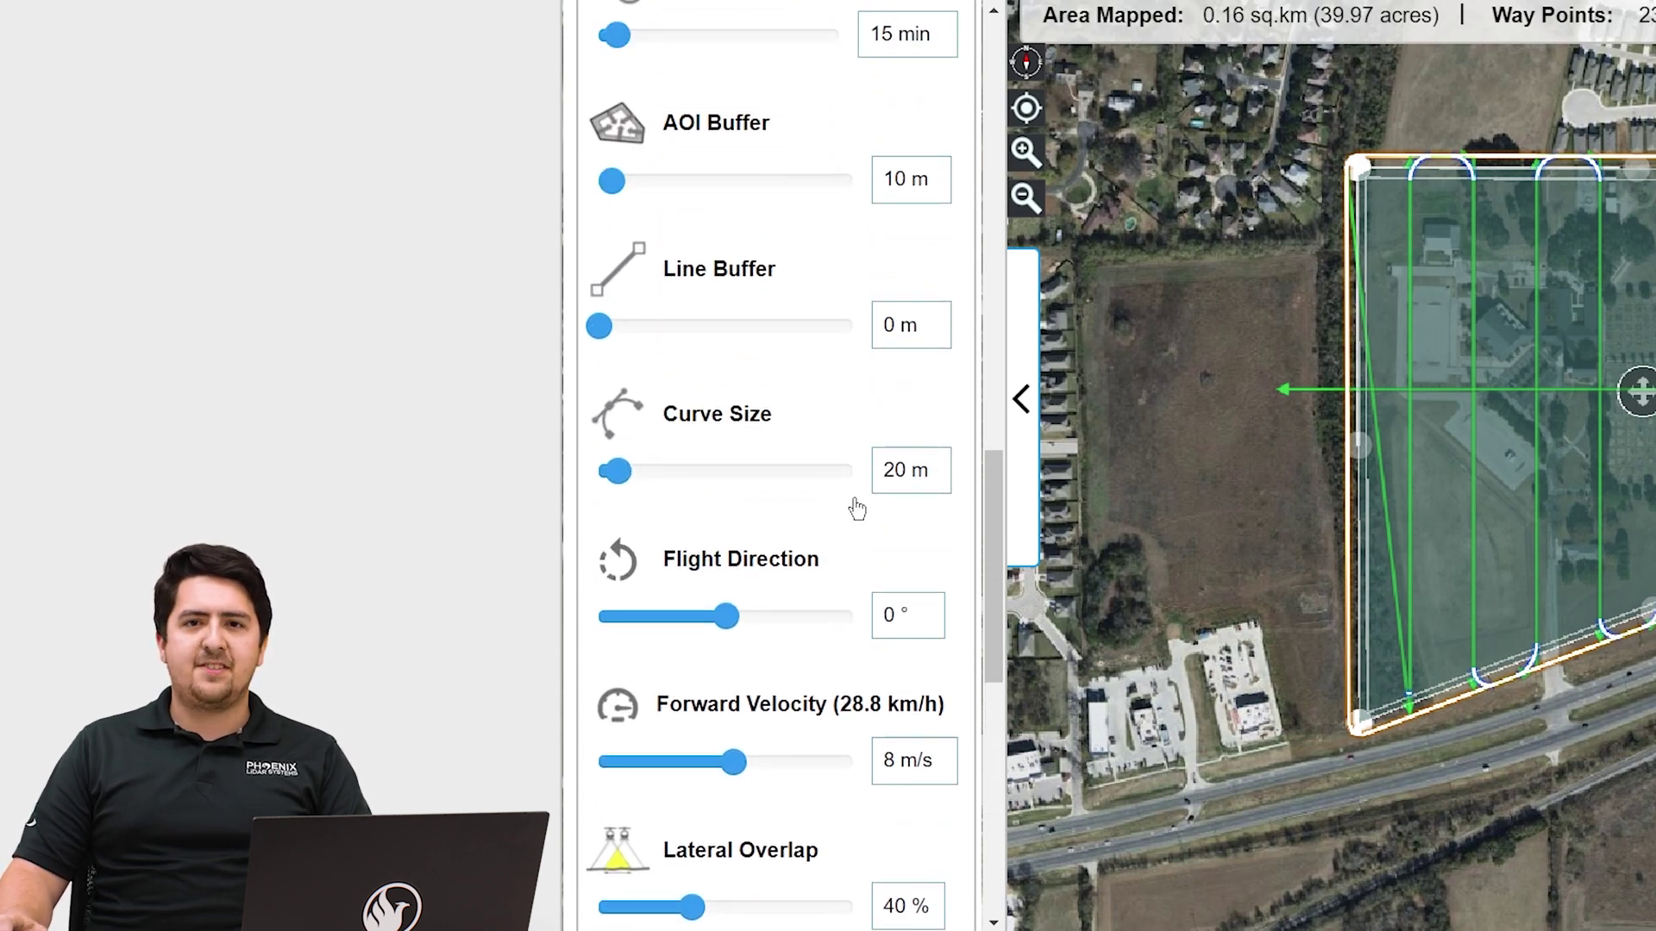
scroll(857, 509, "up", 2)
Step: Raise the AOI Buffer to 20 m, giving 25 waypoints over two flights
left_click_drag(894, 313, 866, 321)
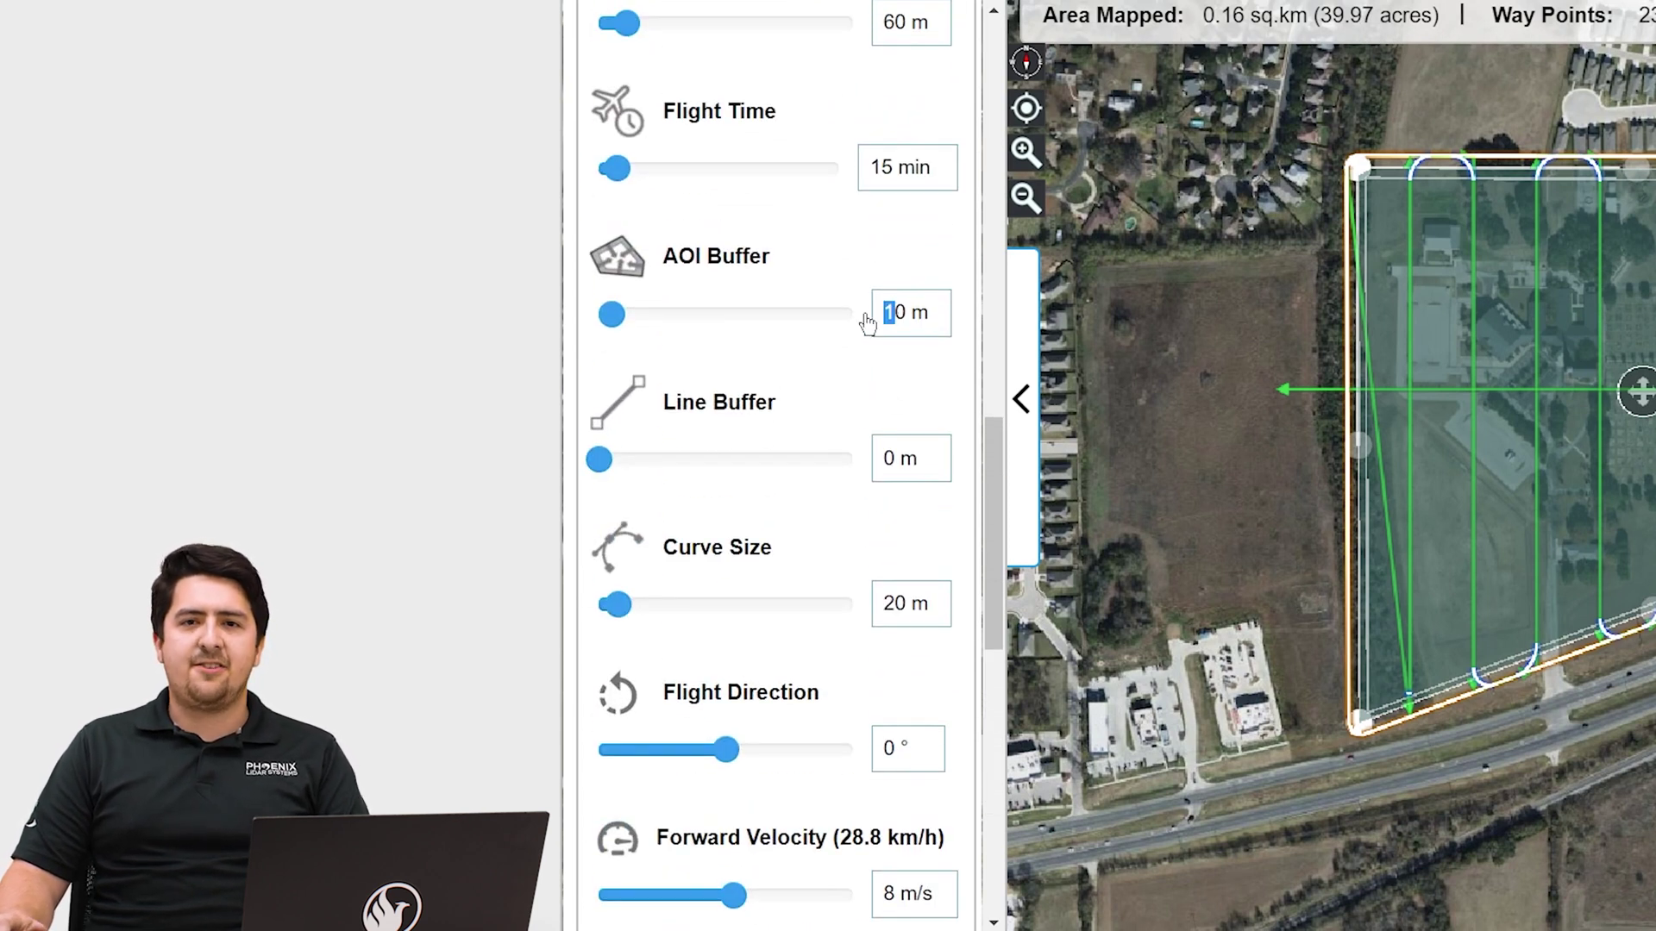
type("2")
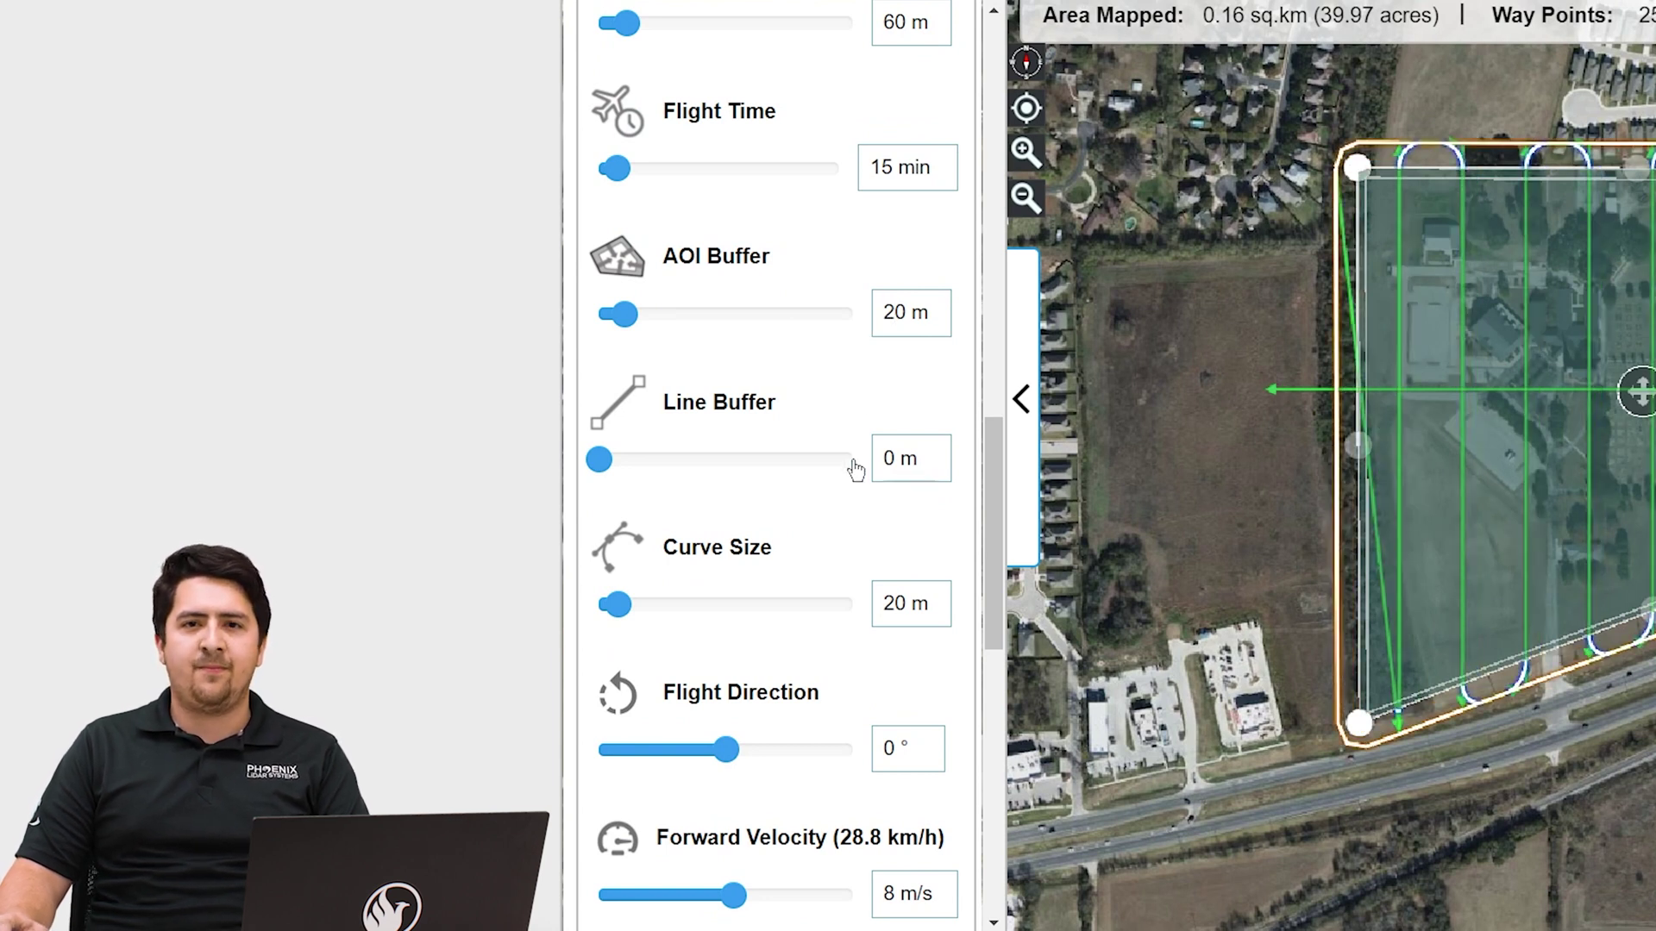
scroll(843, 458, "up", 10)
scroll(840, 454, "up", 12)
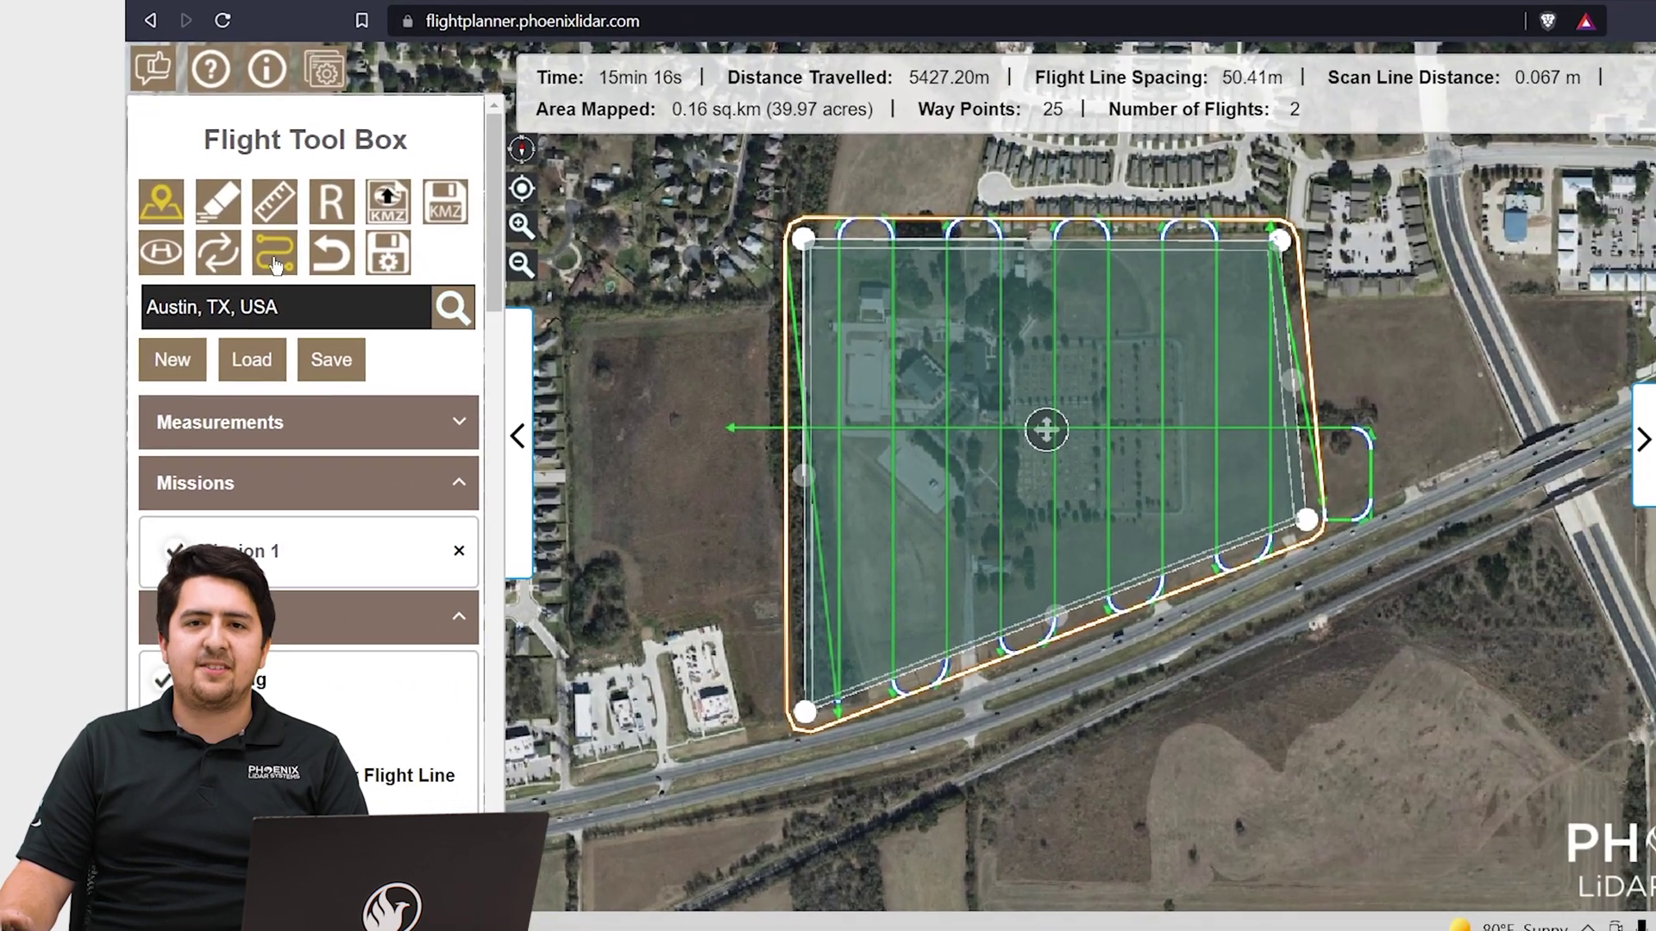
Step: Download the flight plan named Phoenix in DJI GS Pro format
left_click(535, 227)
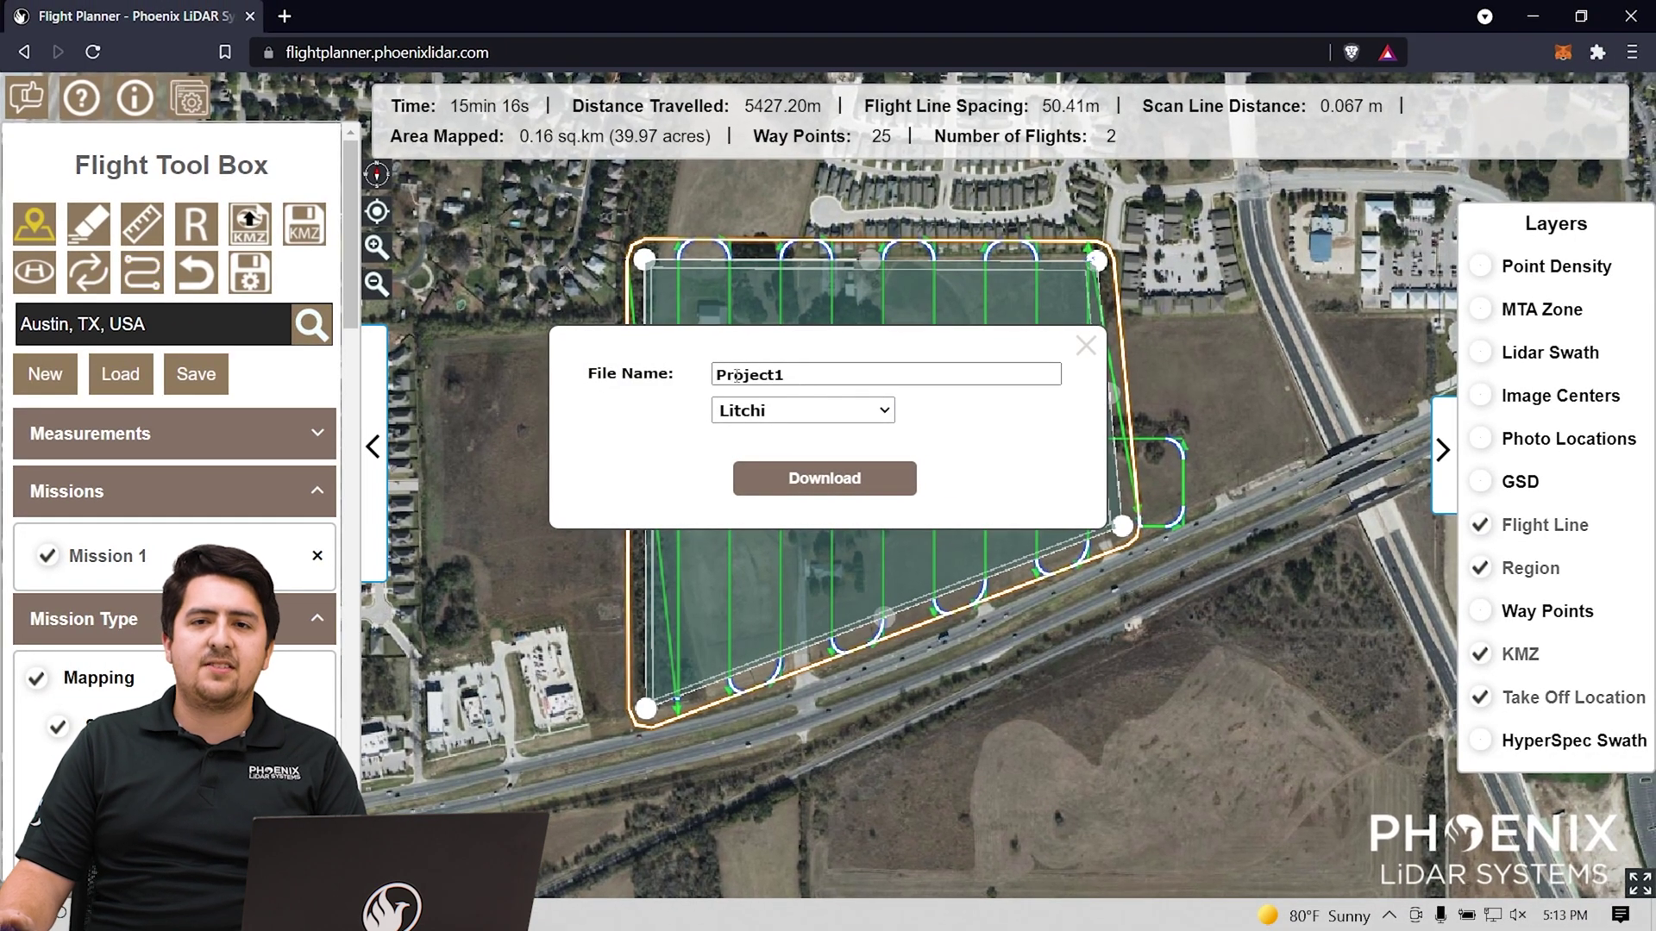
left_click_drag(784, 374, 677, 374)
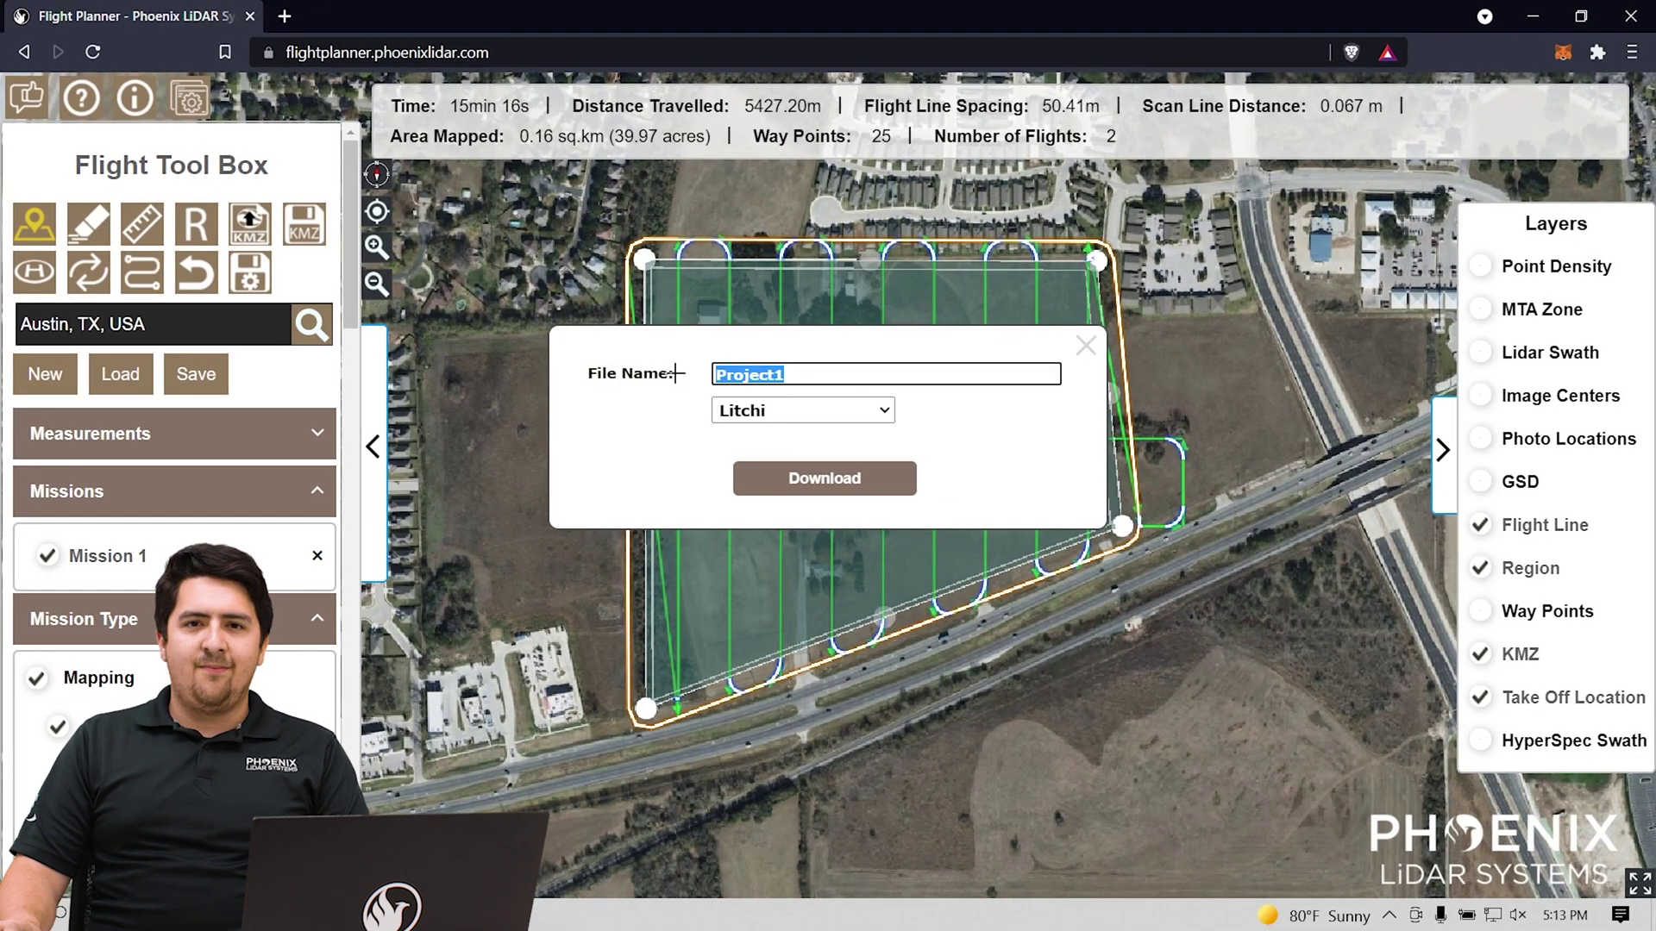
type("Pr")
type("hoenix")
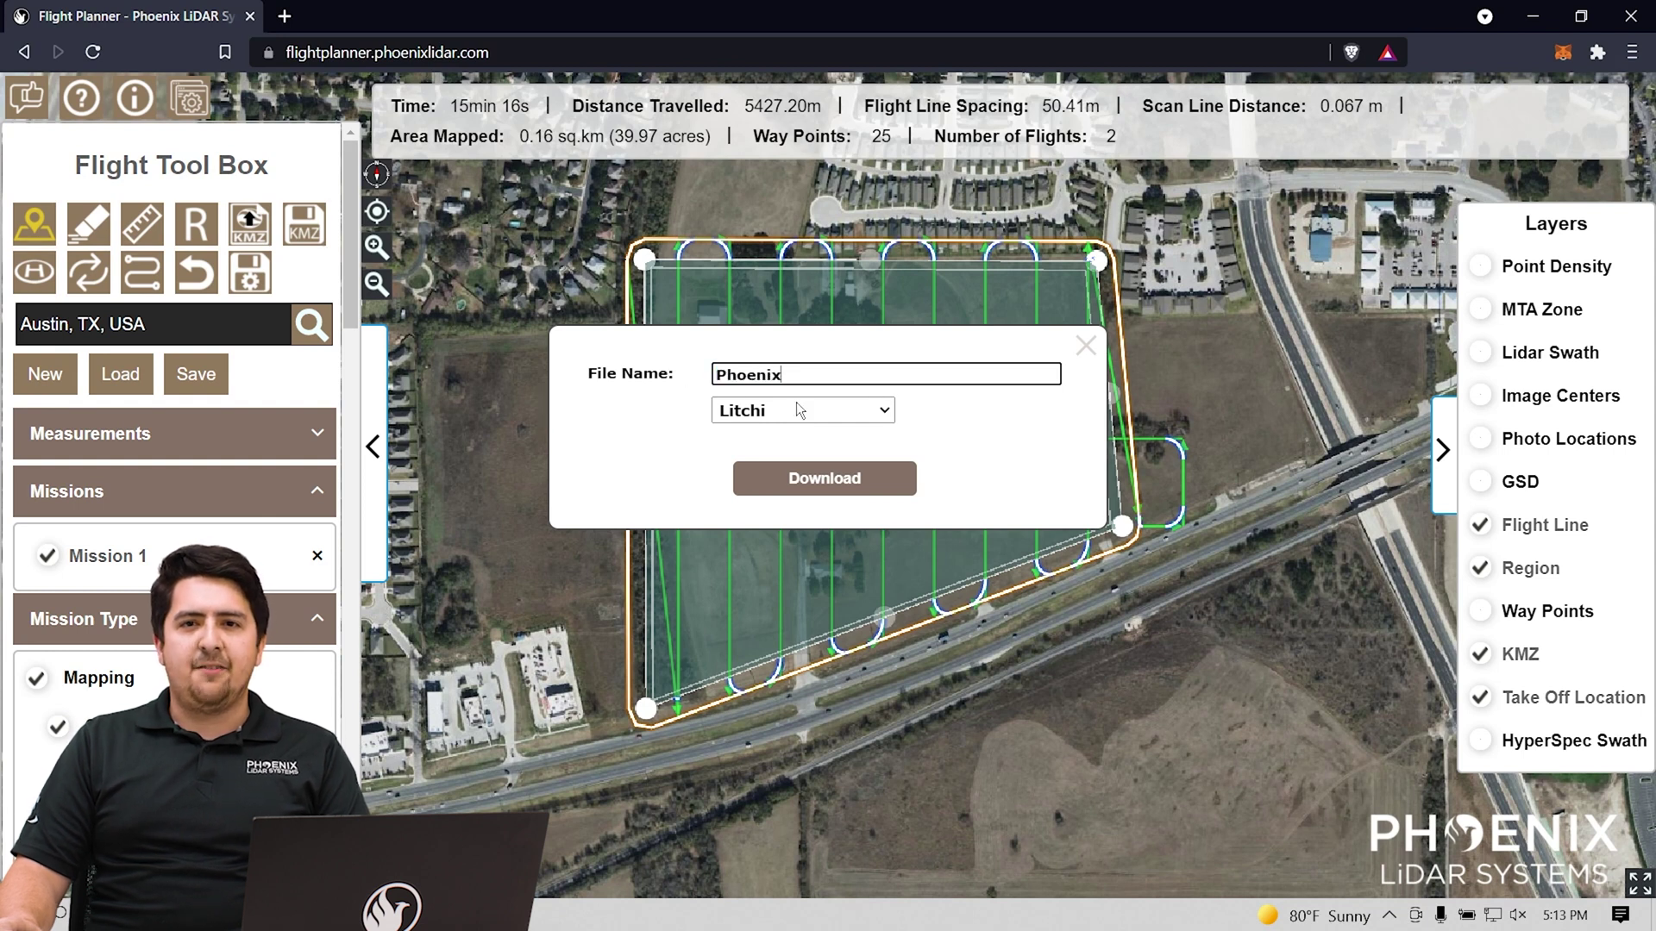
left_click(796, 407)
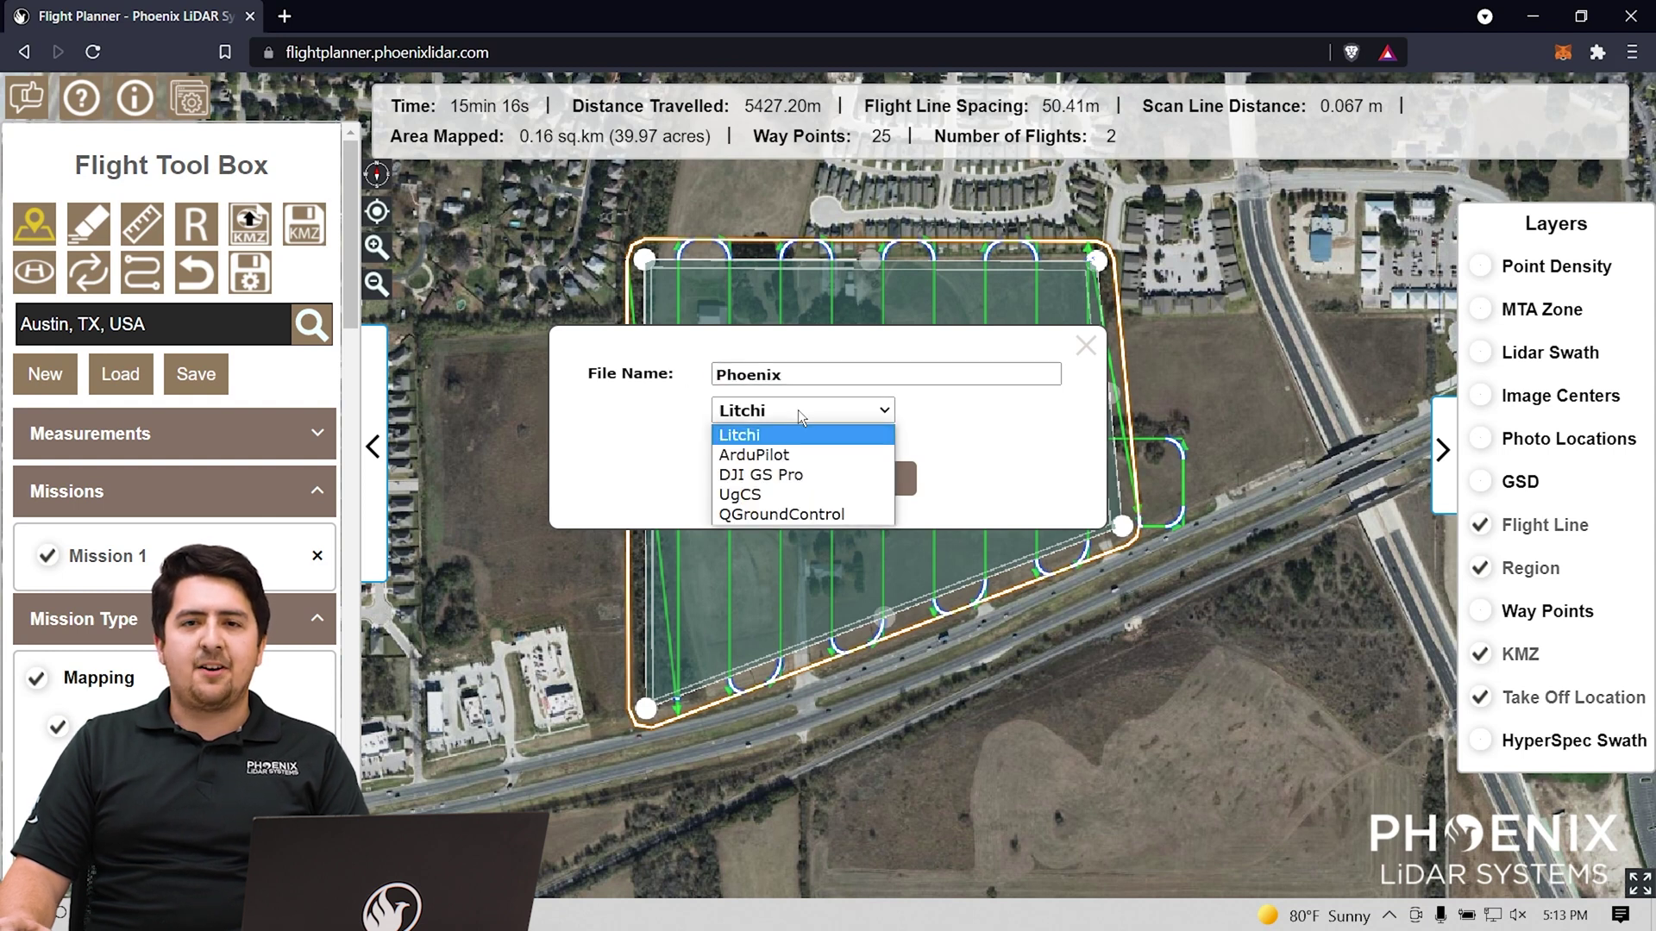
left_click(788, 474)
left_click(795, 484)
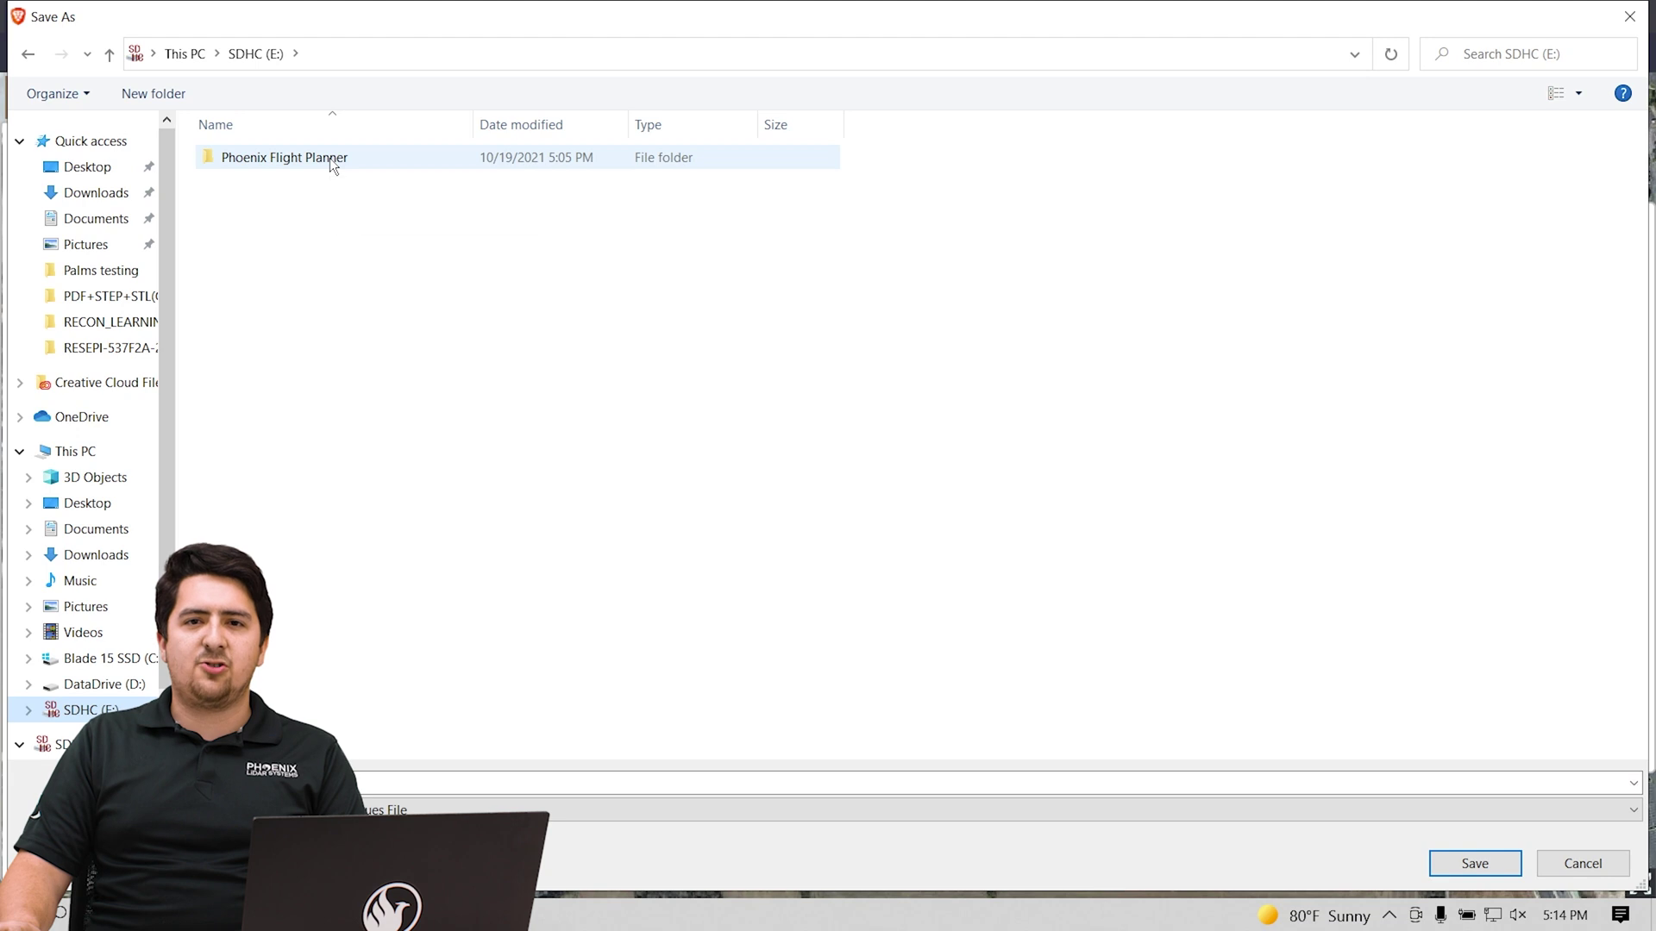
Step: Open the Phoenix Flight Planner folder on SDHC (E:) in the Save As dialog
left_click(330, 158)
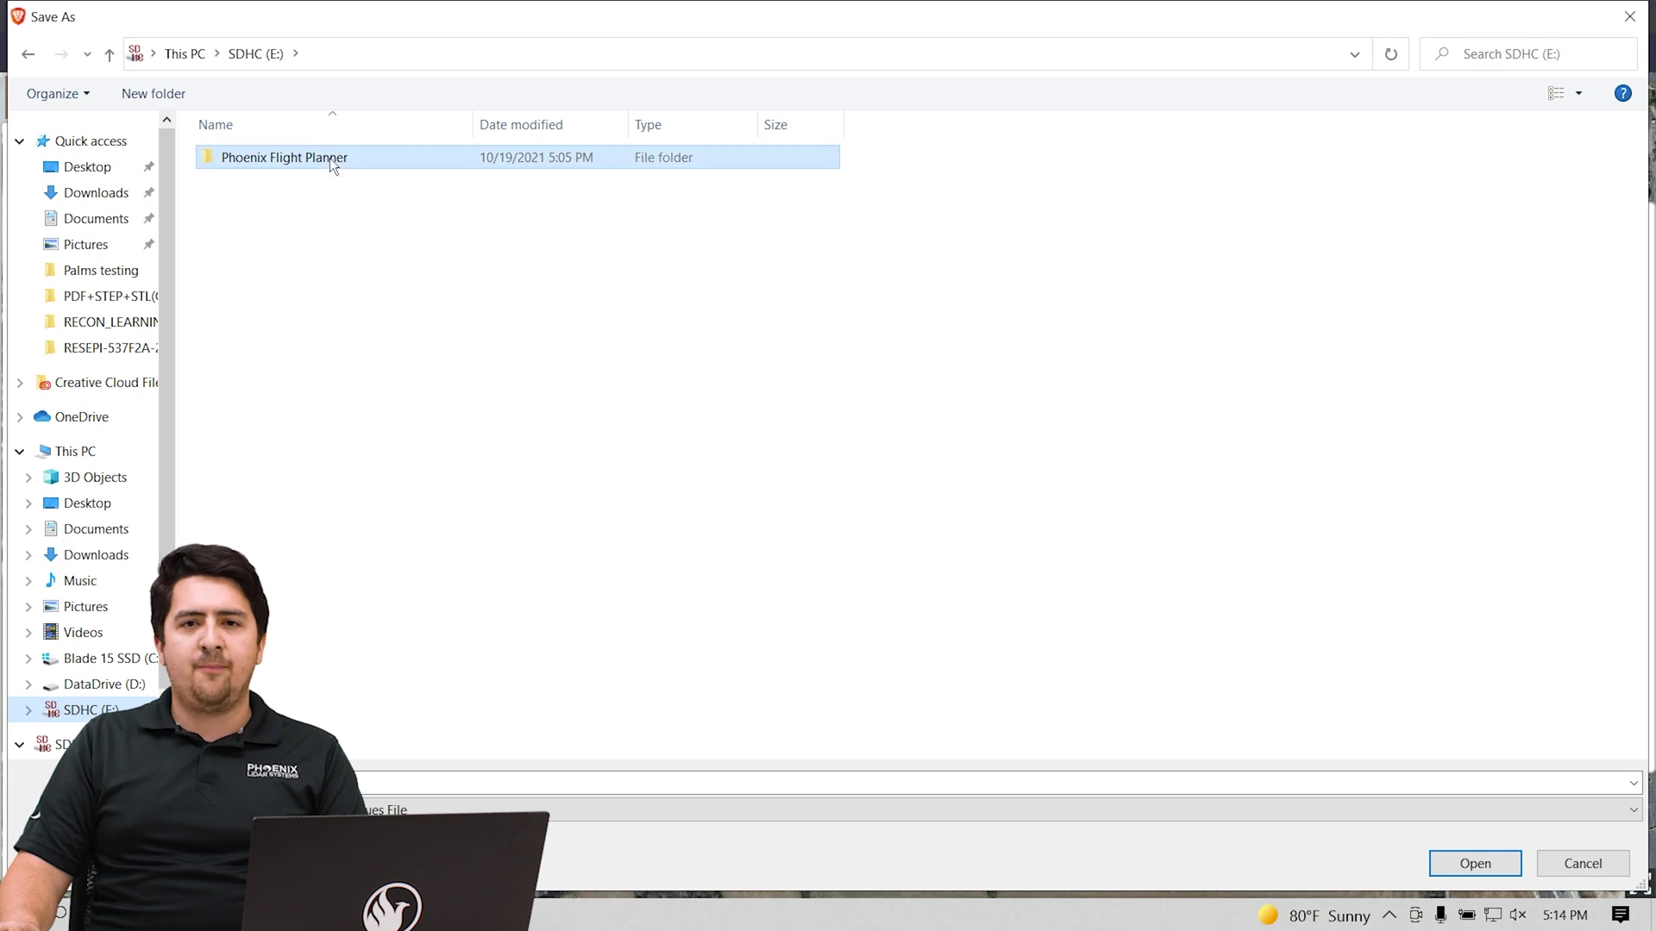
double_click(329, 158)
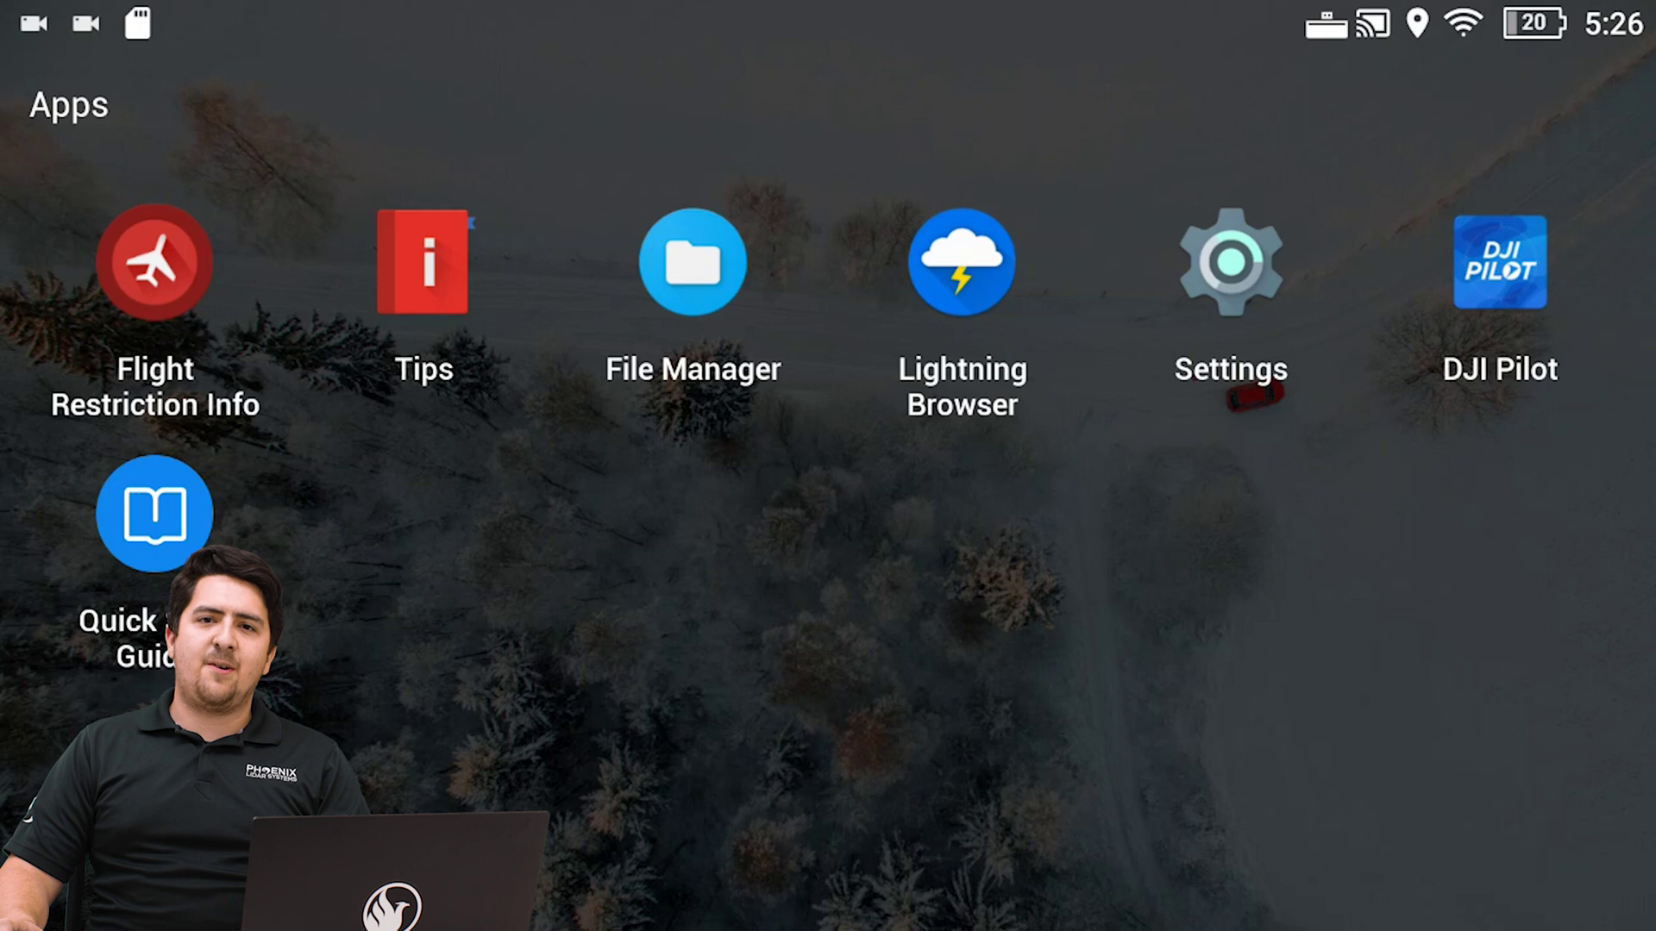
Step: In DJI Pilot's Mission Flight, import the Phoenix KML from external_sd > Phoenix Flight Planner
left_click(1500, 263)
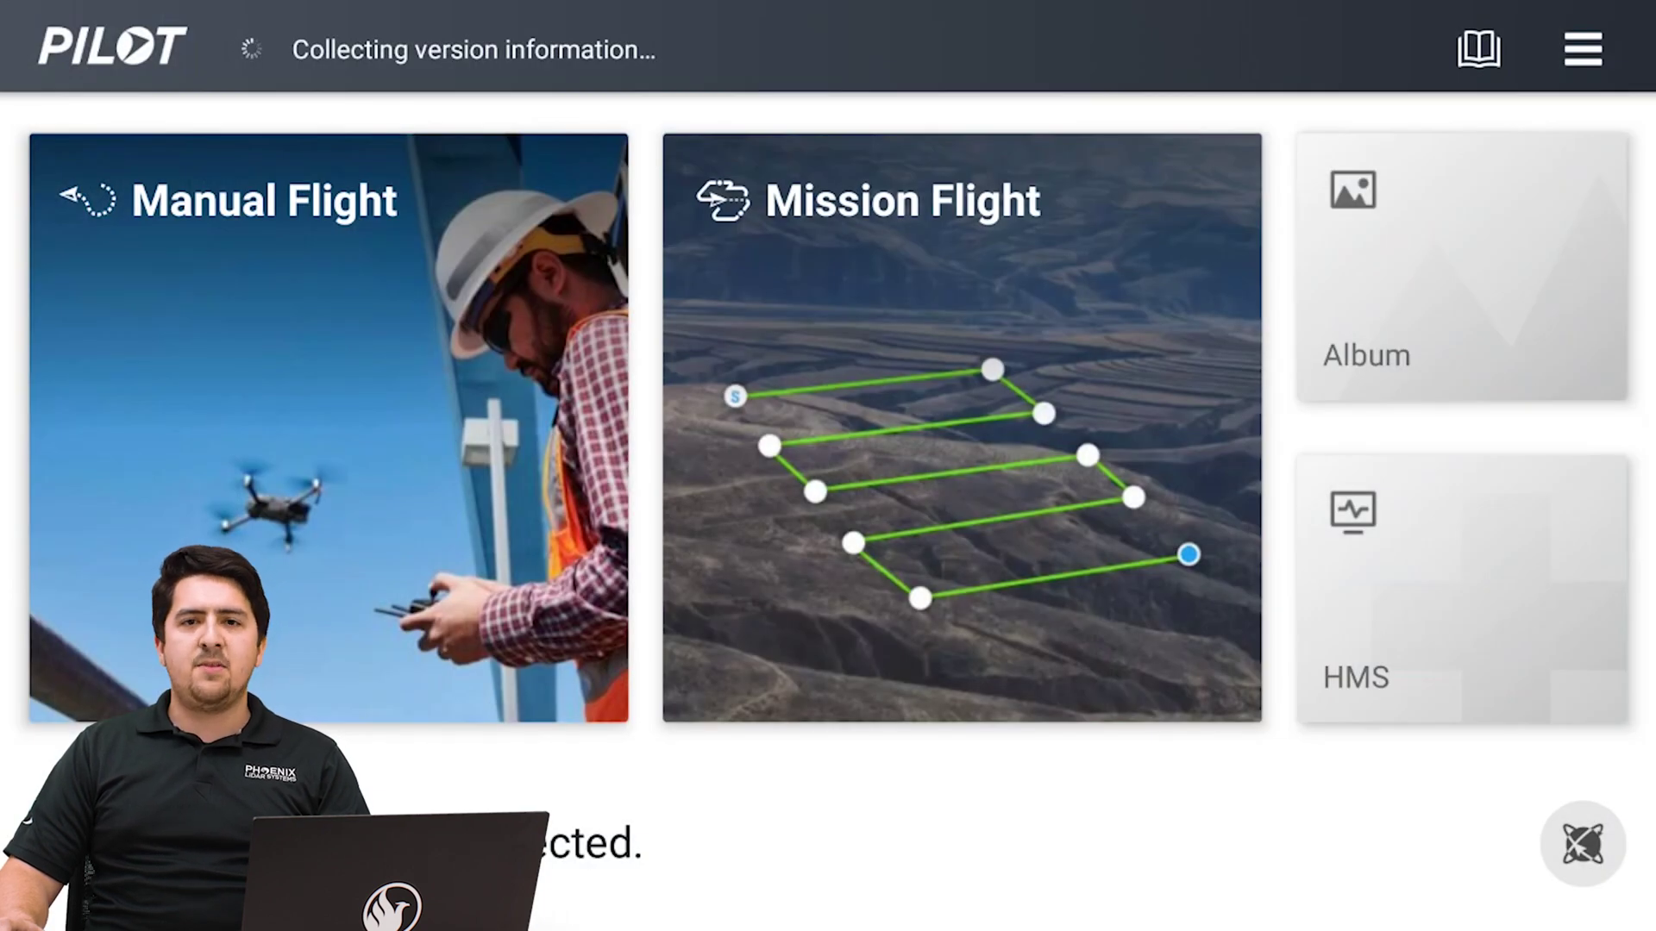
left_click(1089, 574)
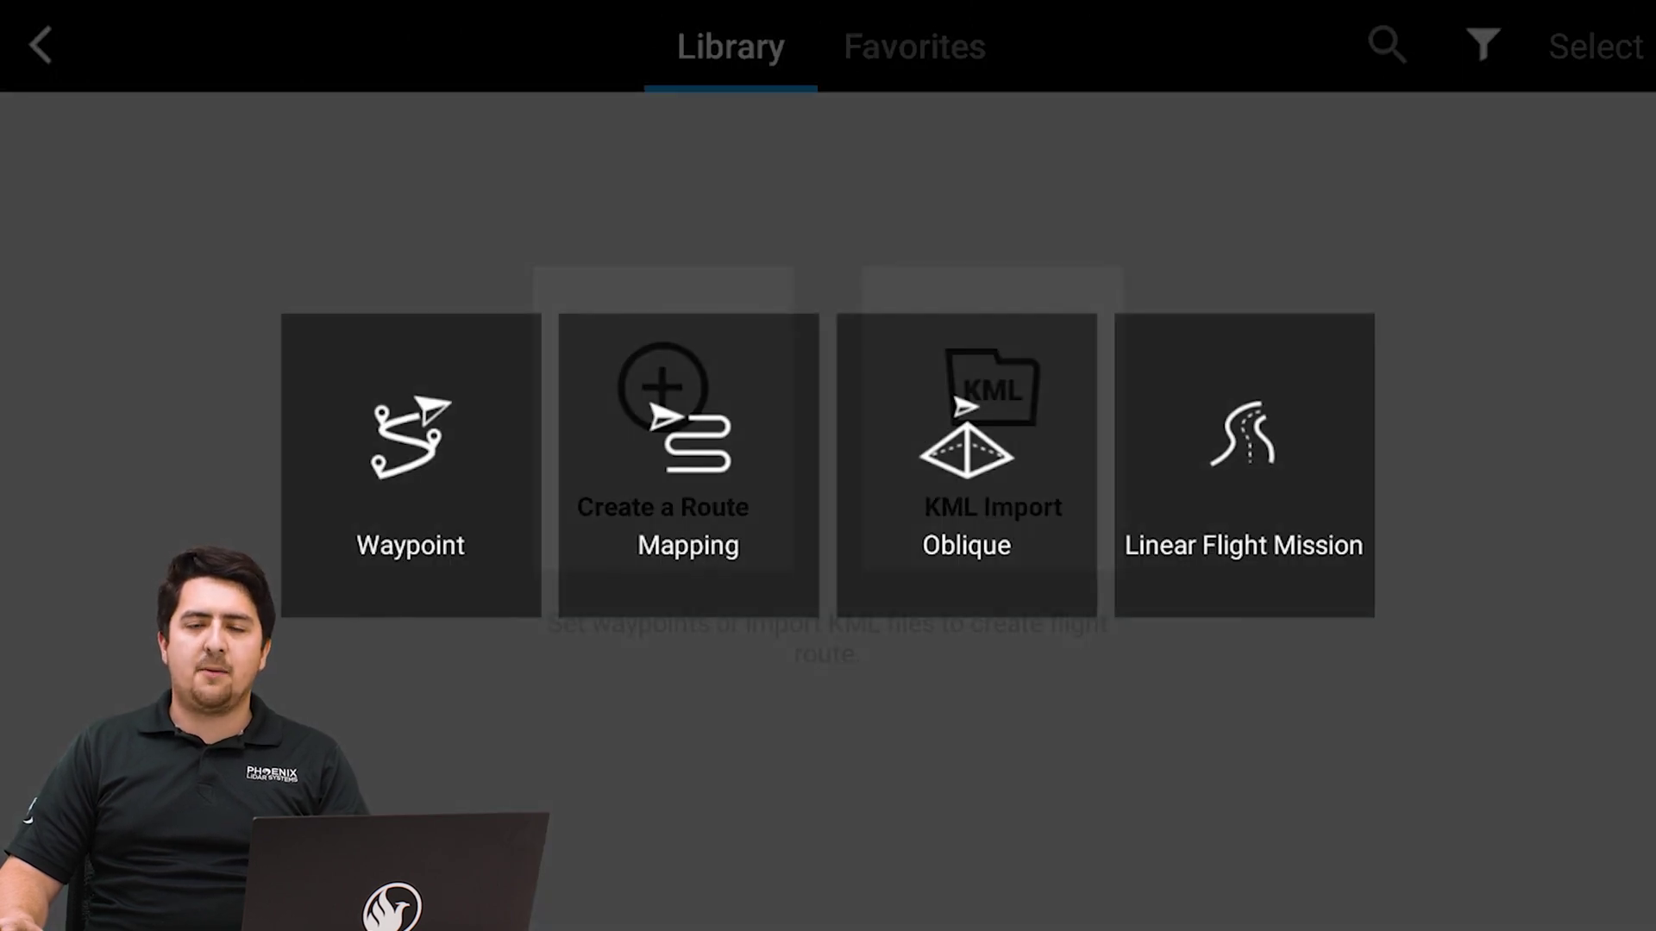
left_click(425, 484)
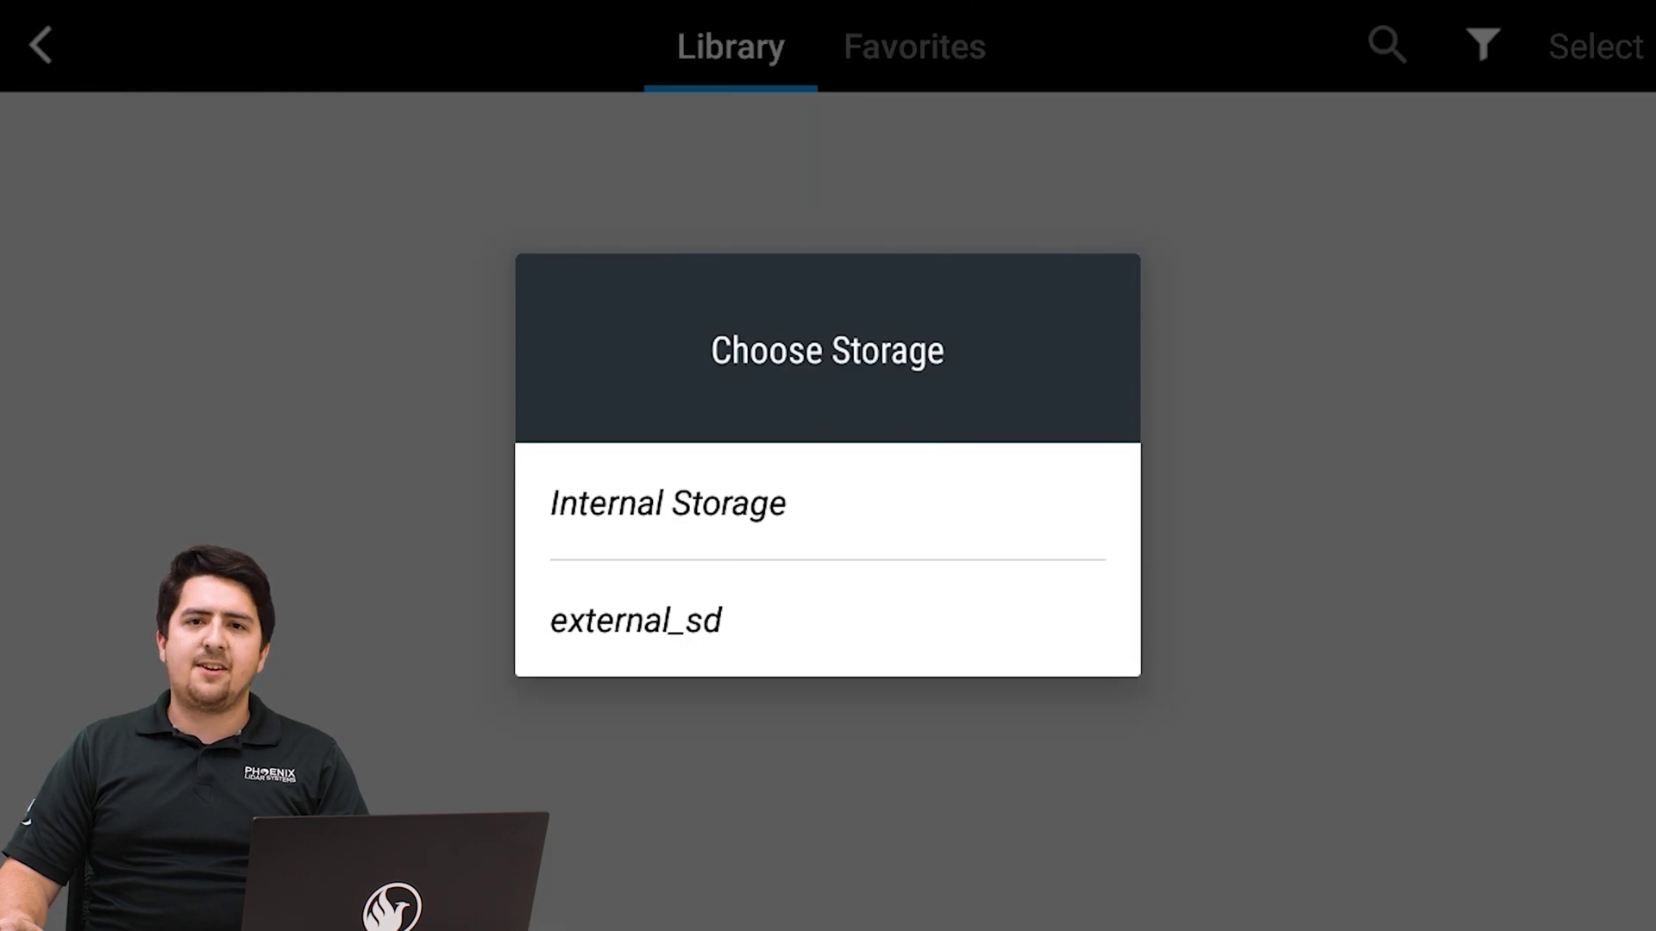
left_click(636, 620)
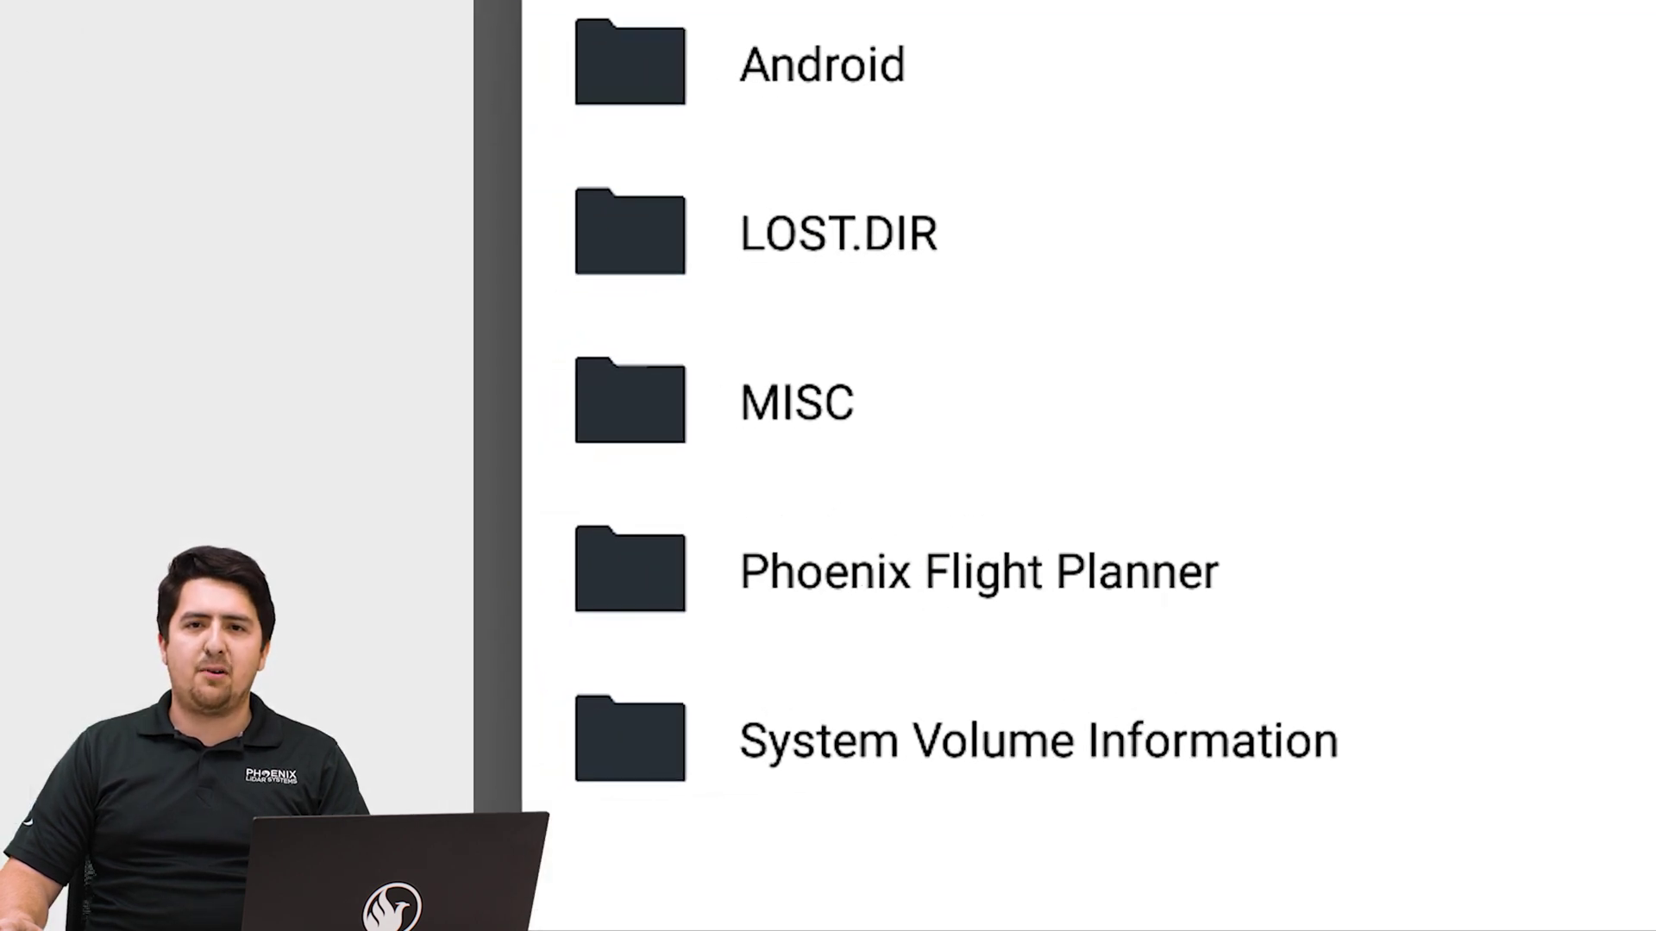
left_click(1301, 592)
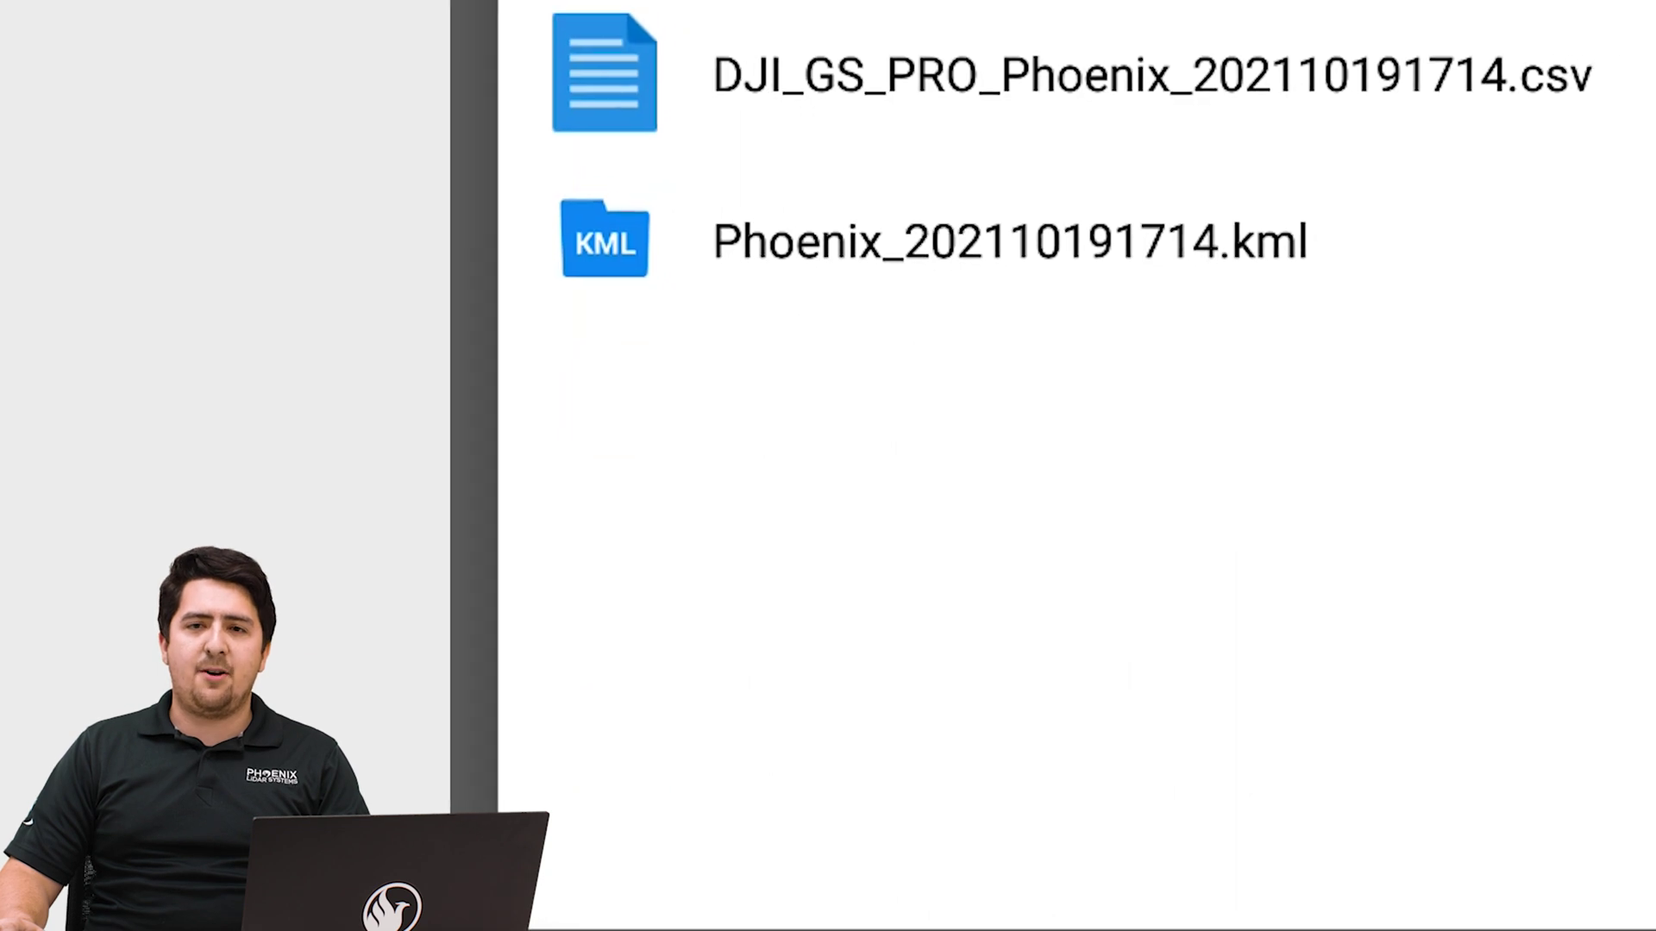
left_click(263, 398)
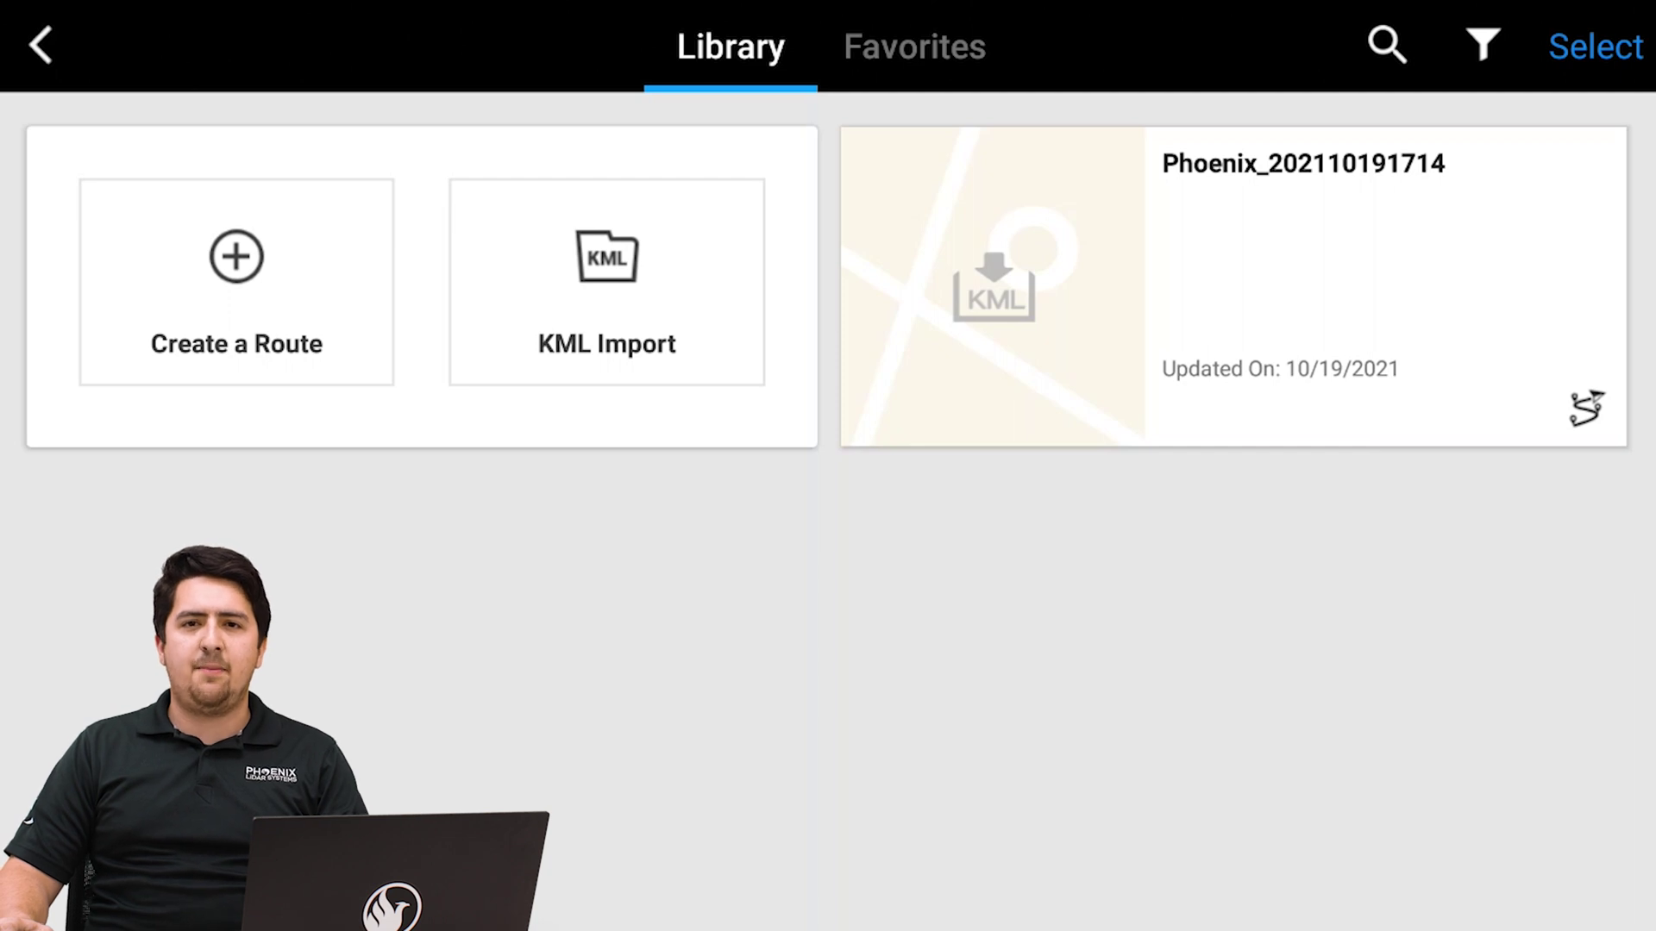
left_click(1007, 318)
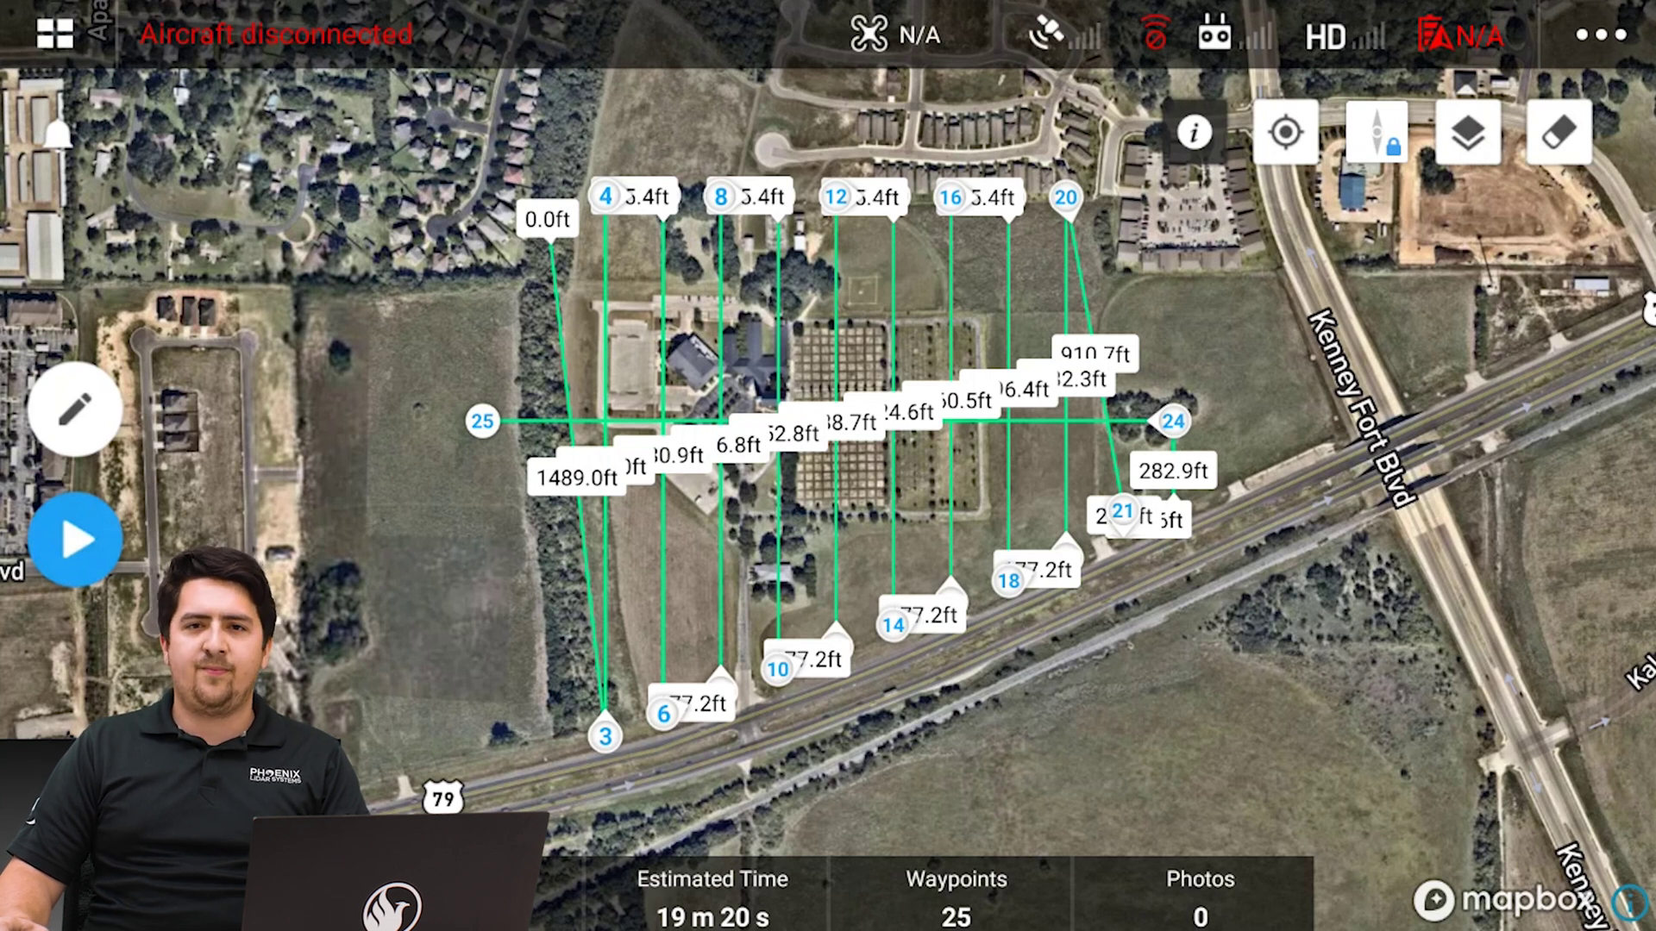
left_click(74, 410)
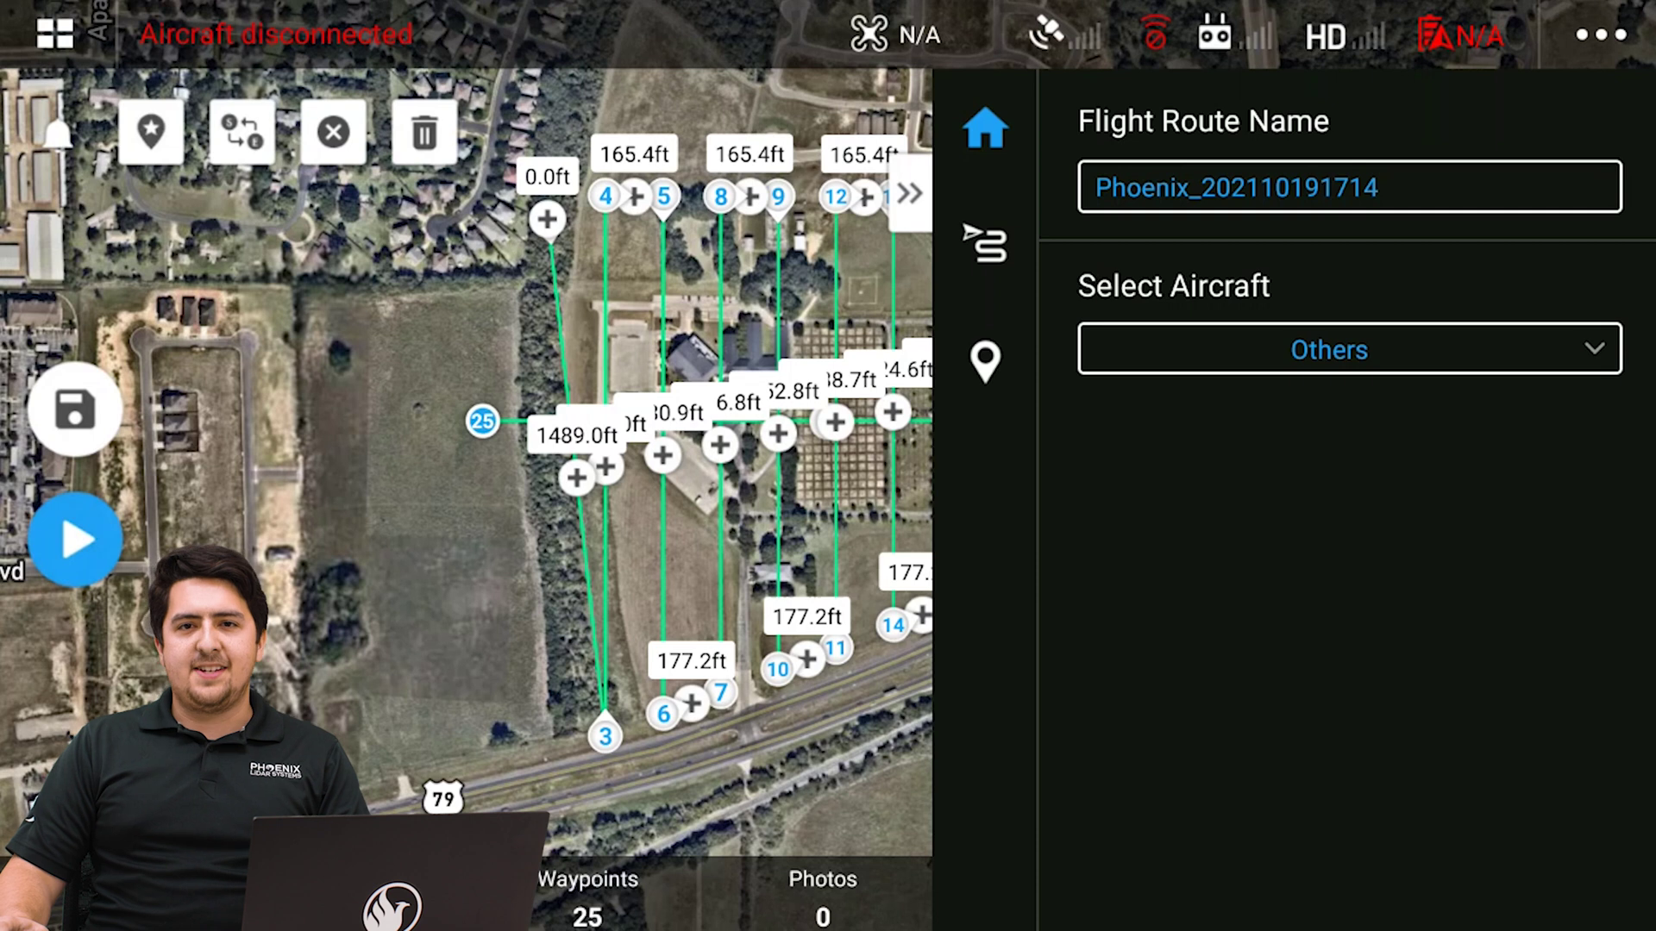
left_click(1487, 337)
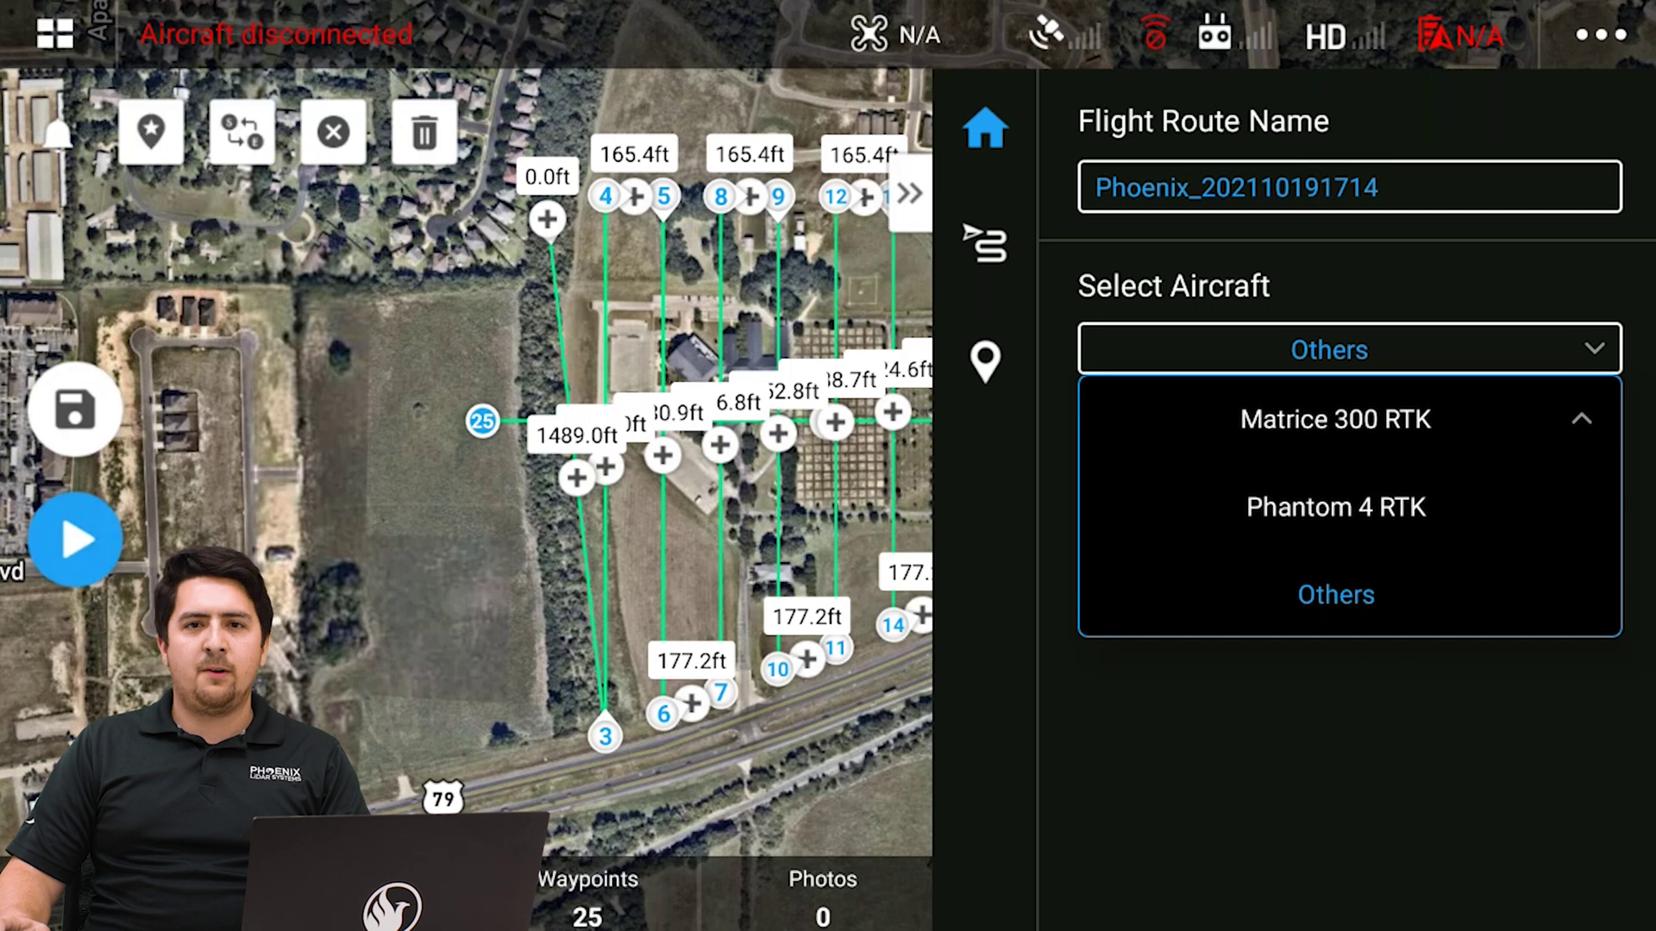
left_click(1455, 438)
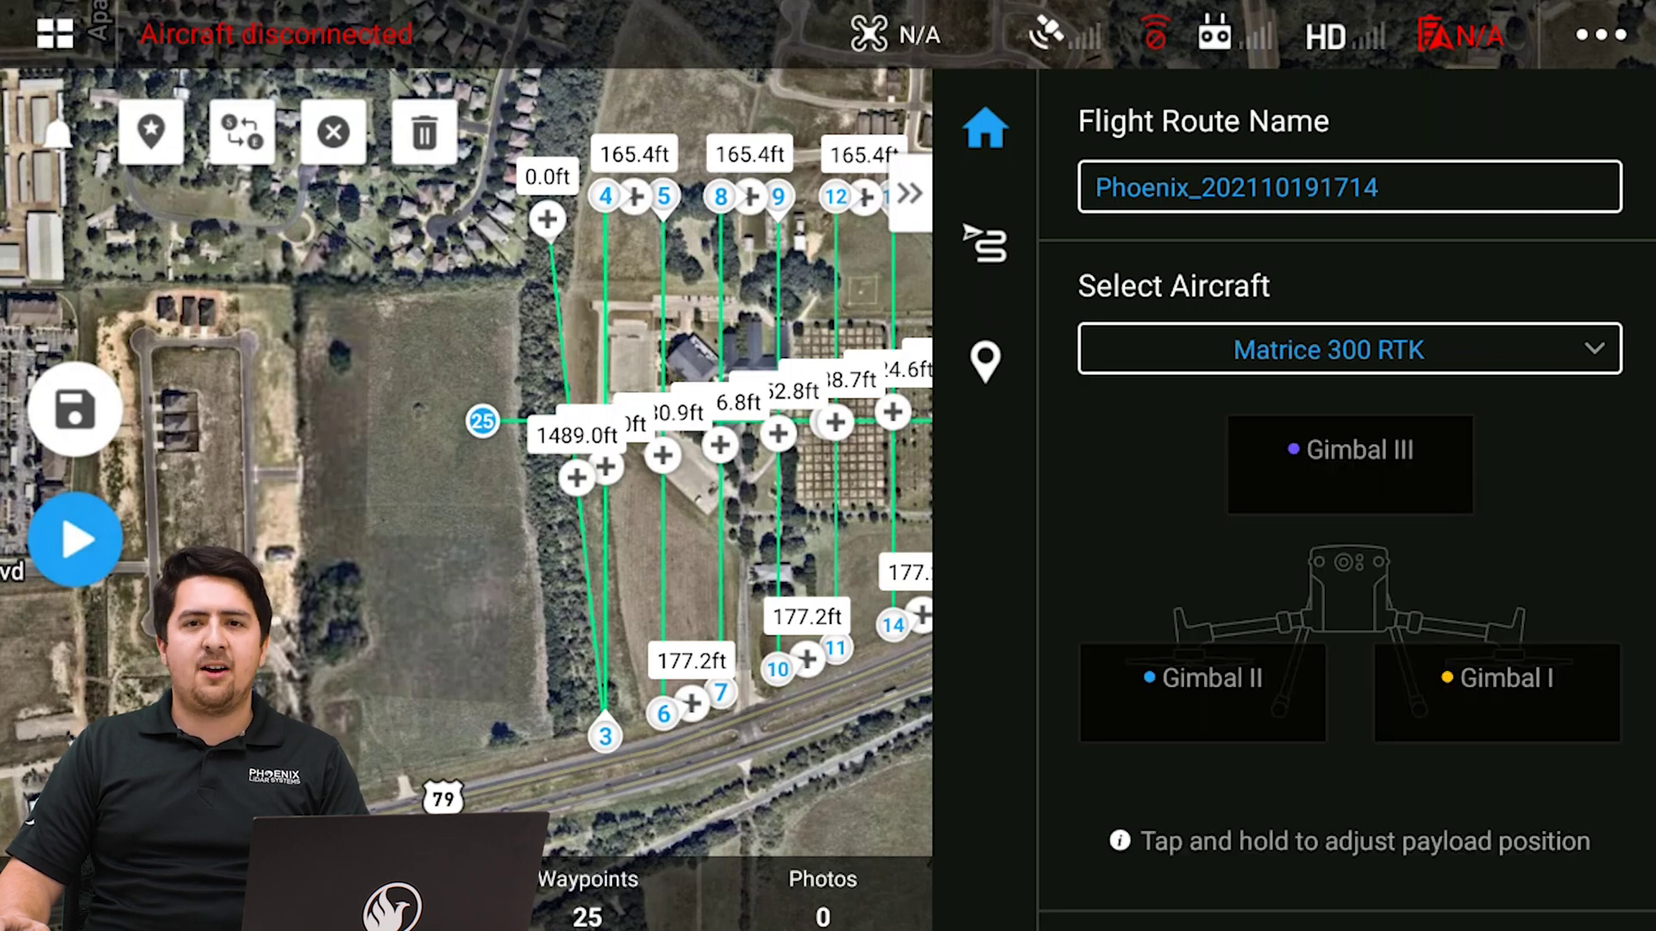
left_click_drag(1555, 546, 1612, 250)
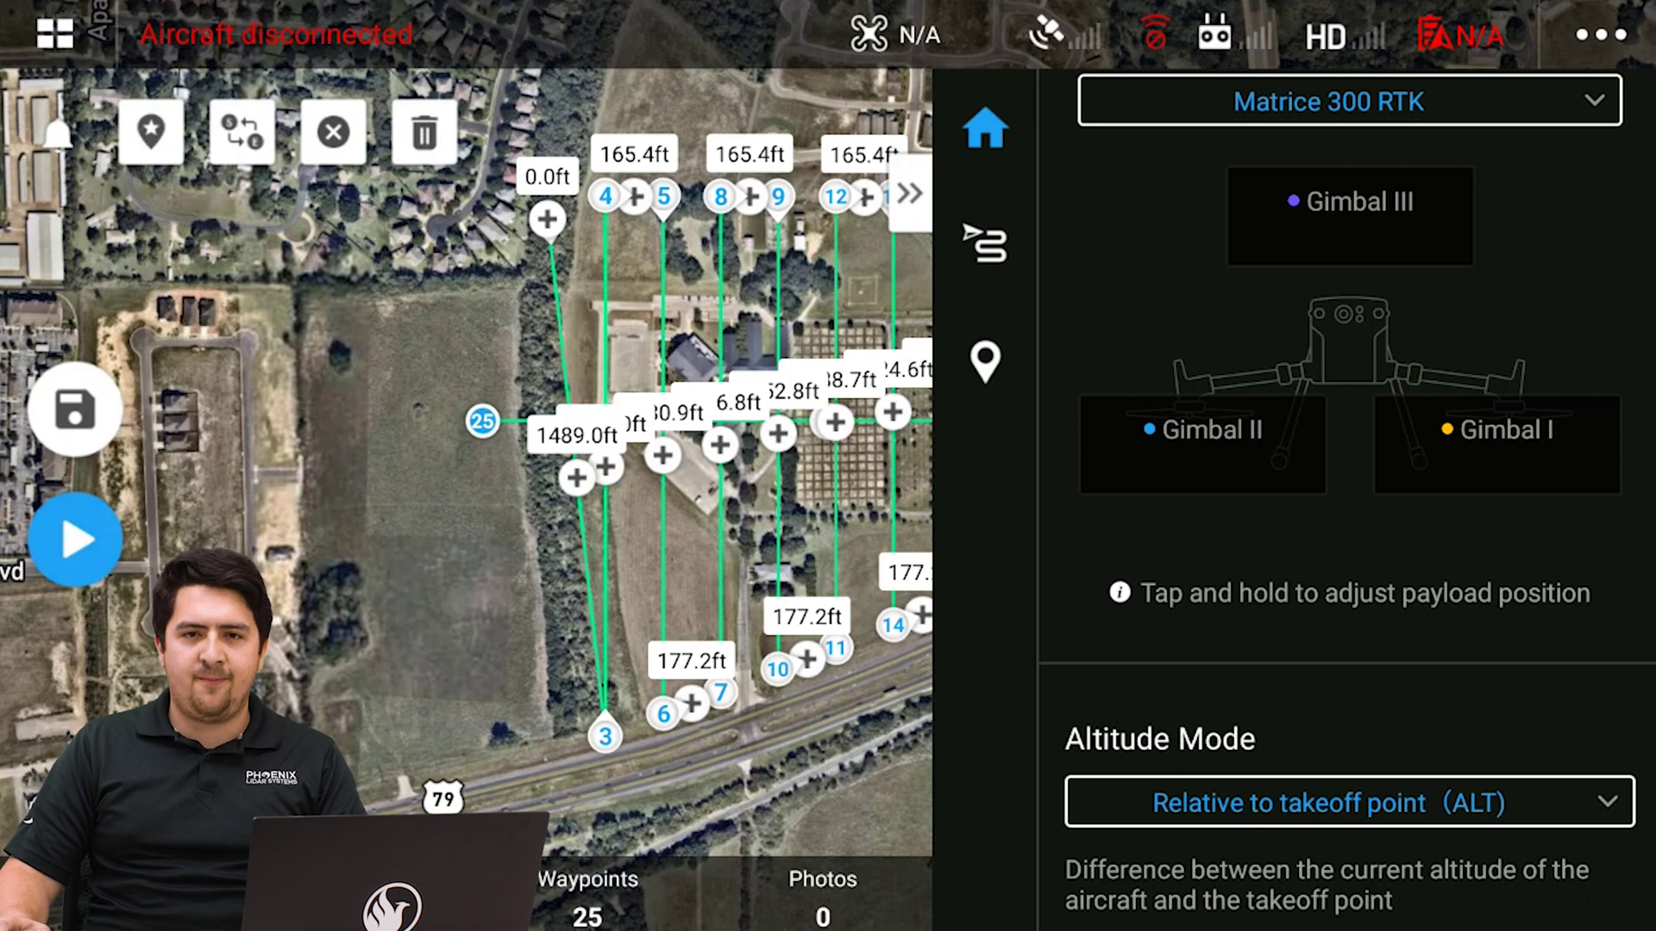
left_click_drag(1570, 294, 1574, 542)
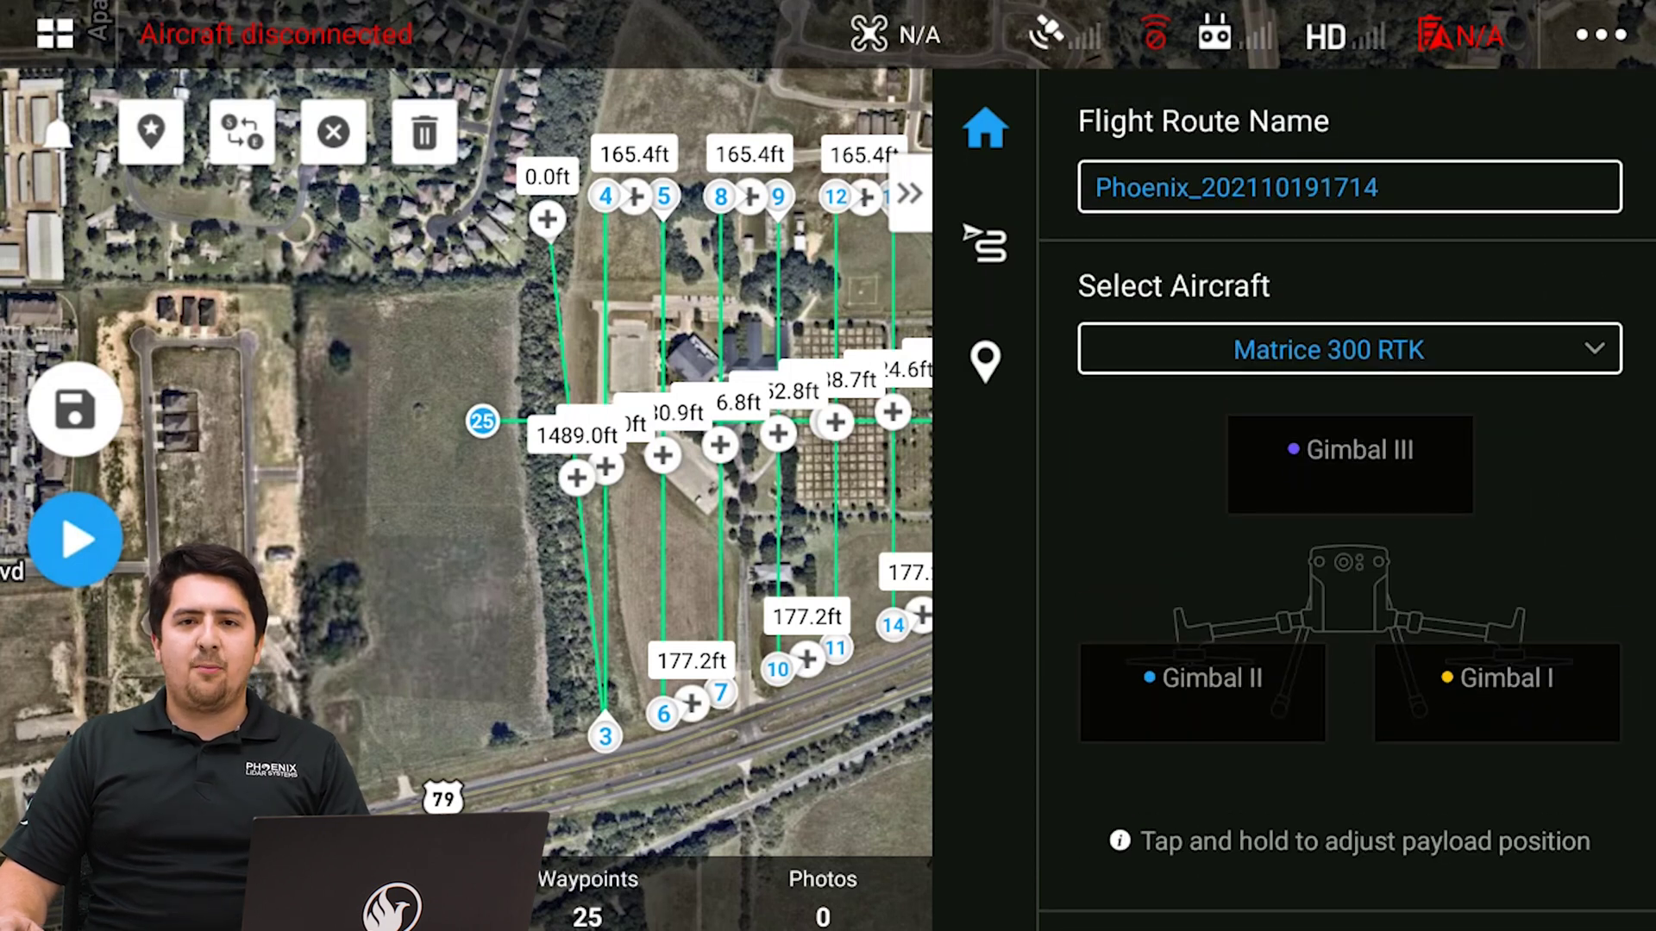
Step: In the route-wide settings, set Waypoint Type to 'Coordinated turn. Skips waypoint.'
left_click(985, 244)
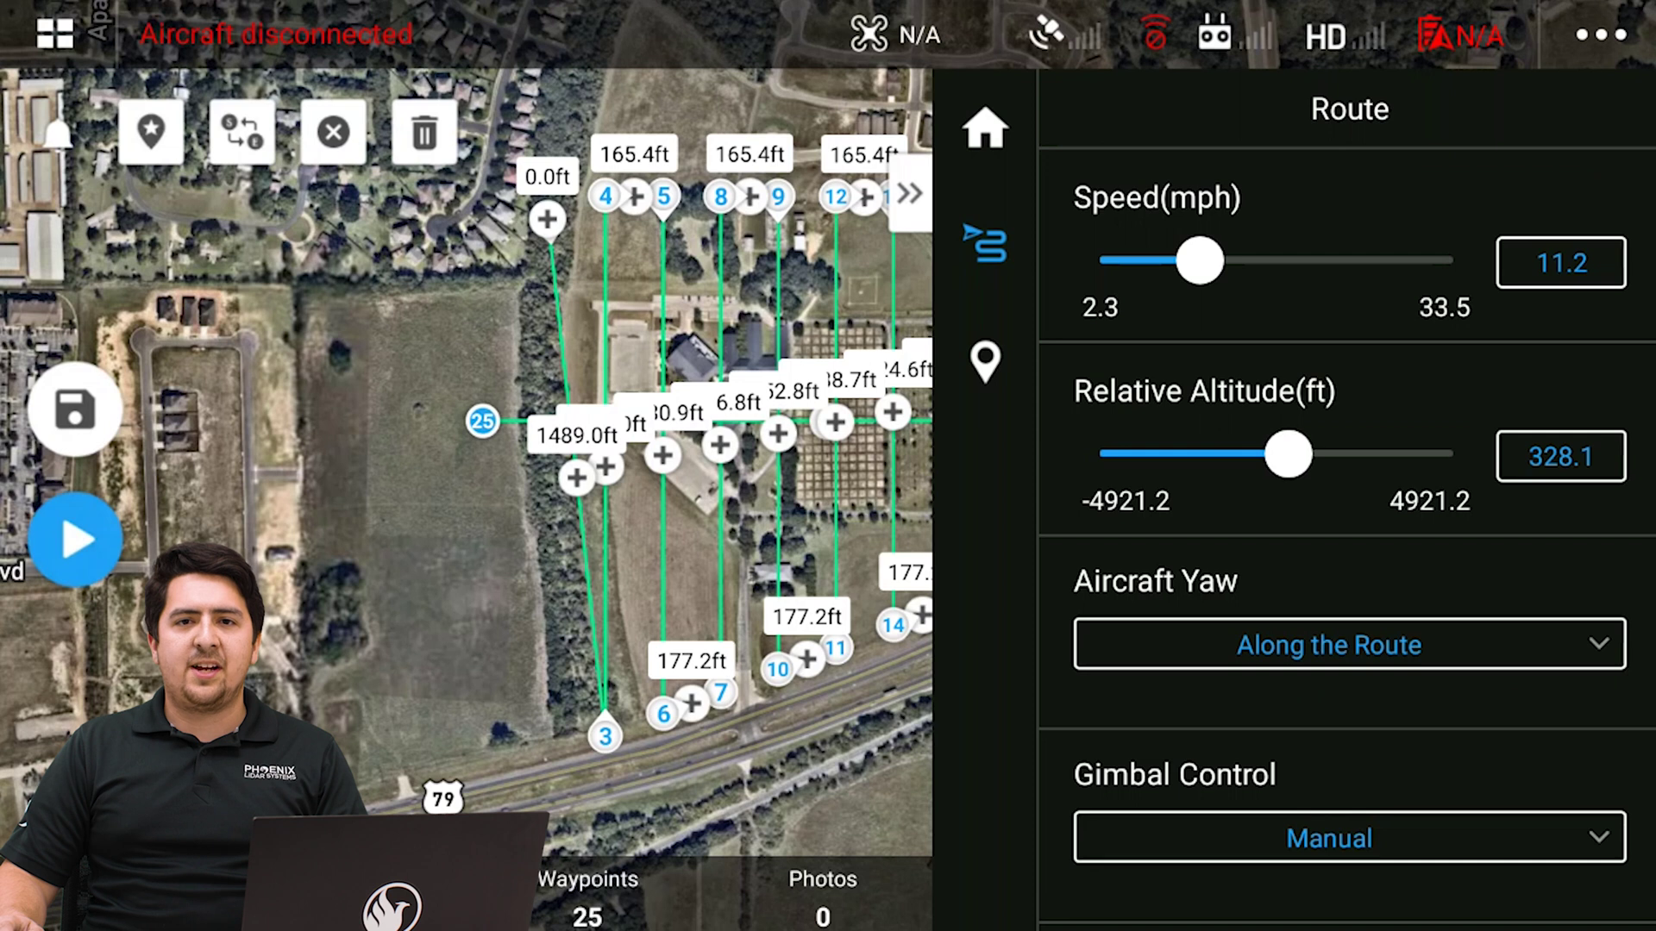
left_click_drag(1573, 728, 1574, 216)
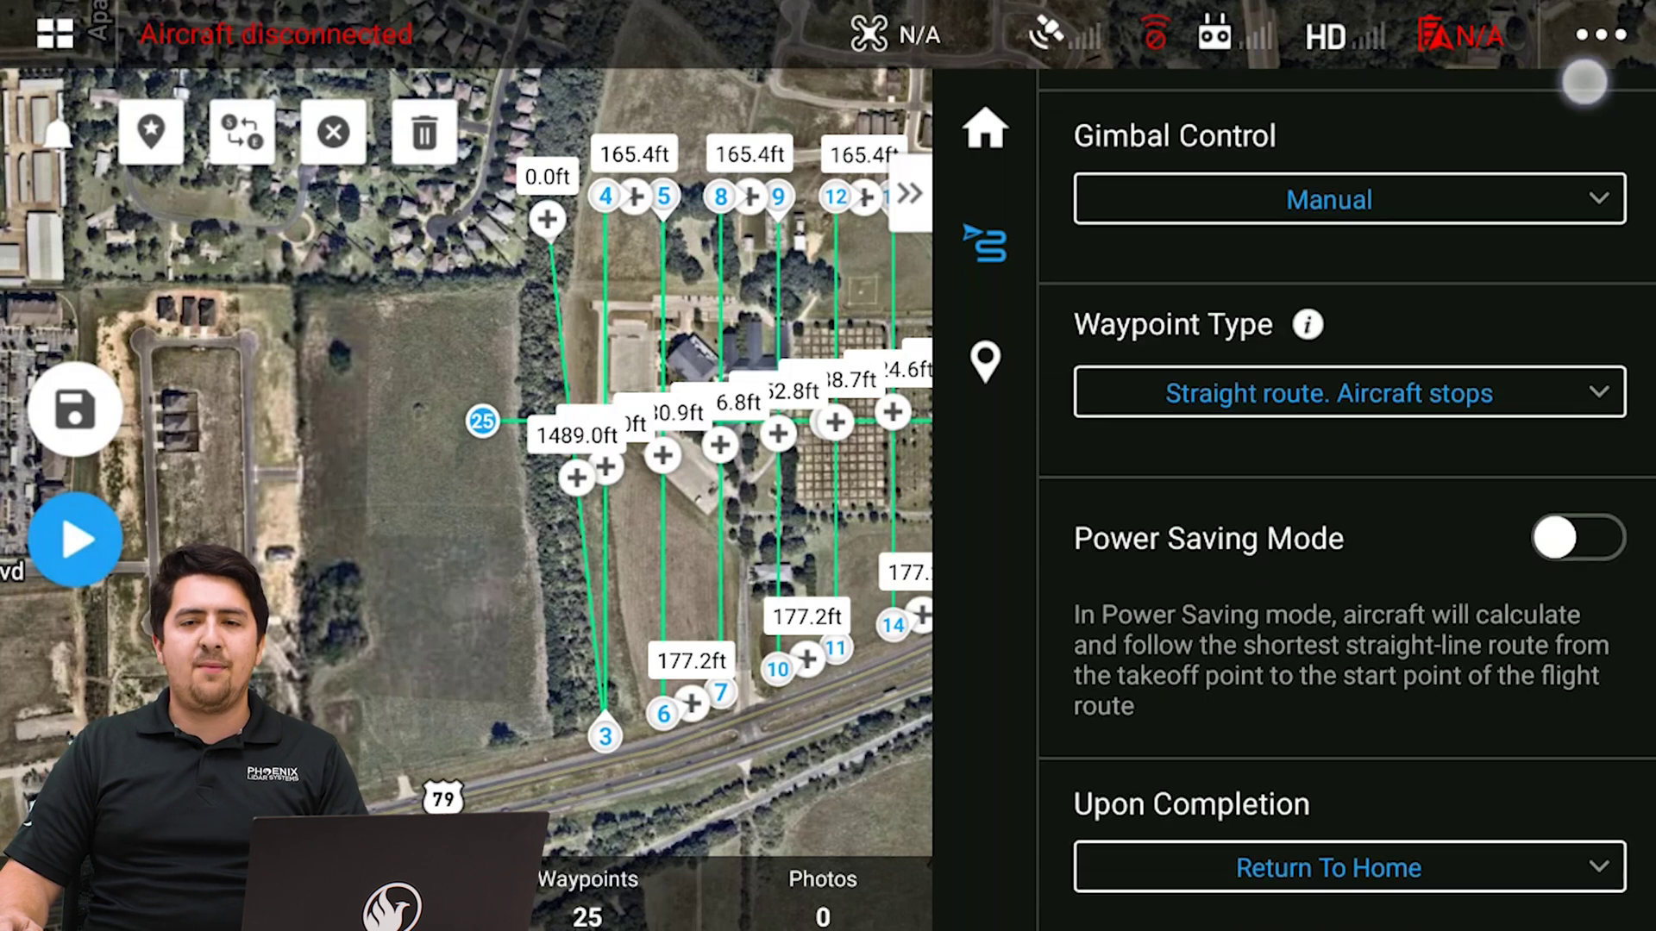
left_click(1533, 380)
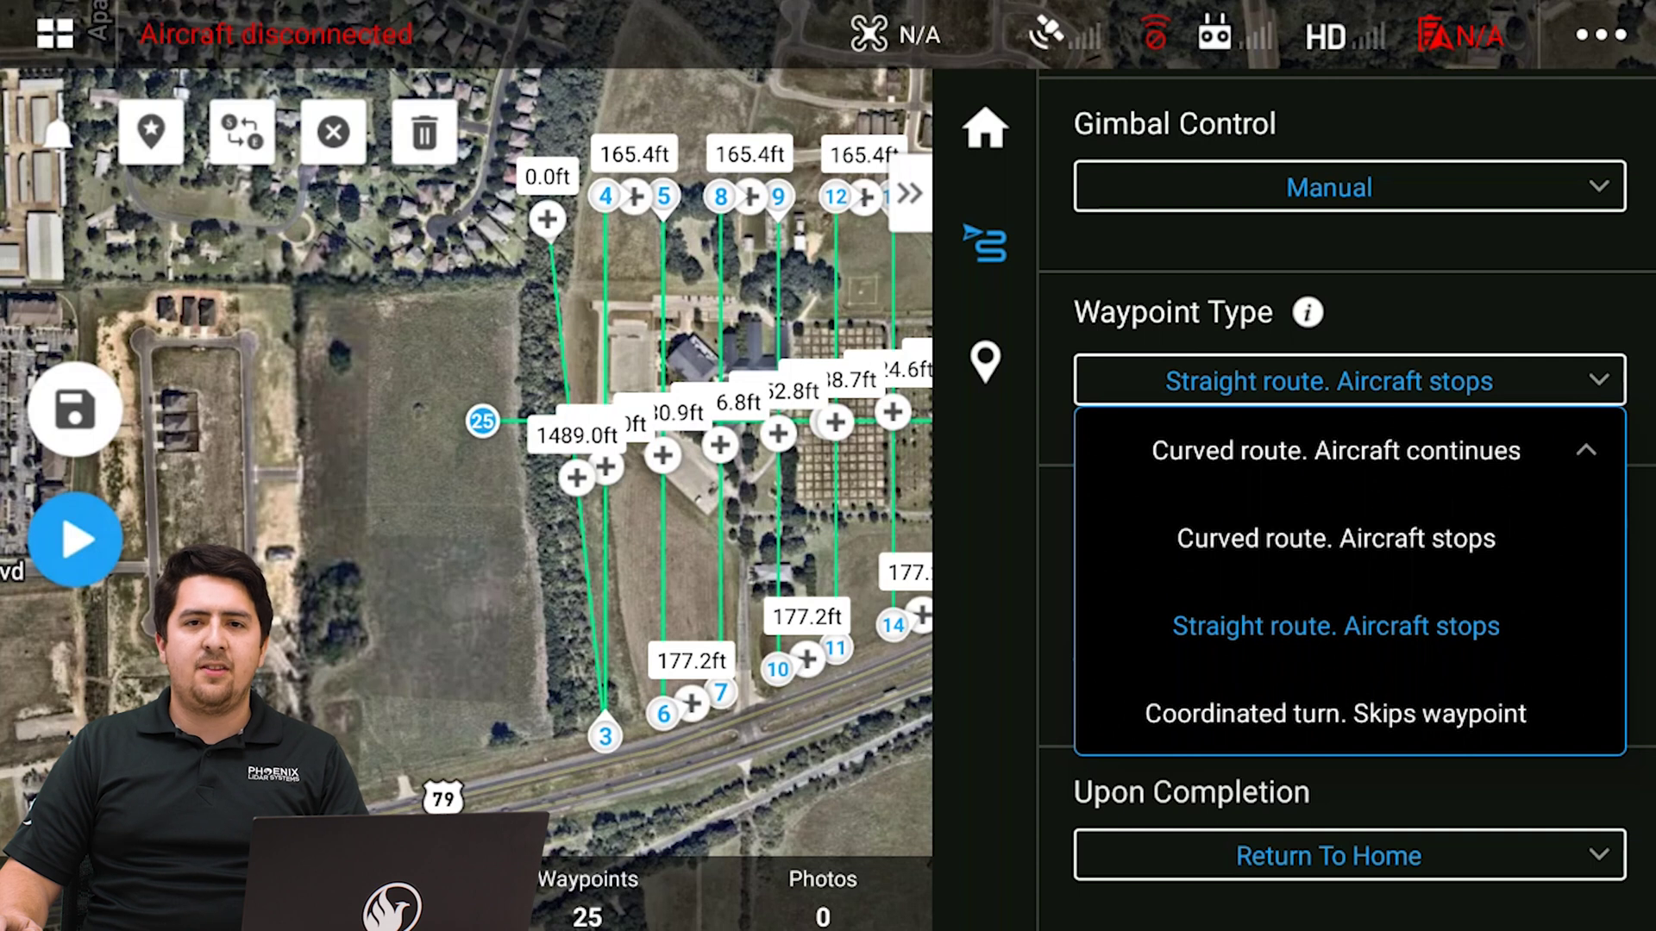
left_click(1335, 713)
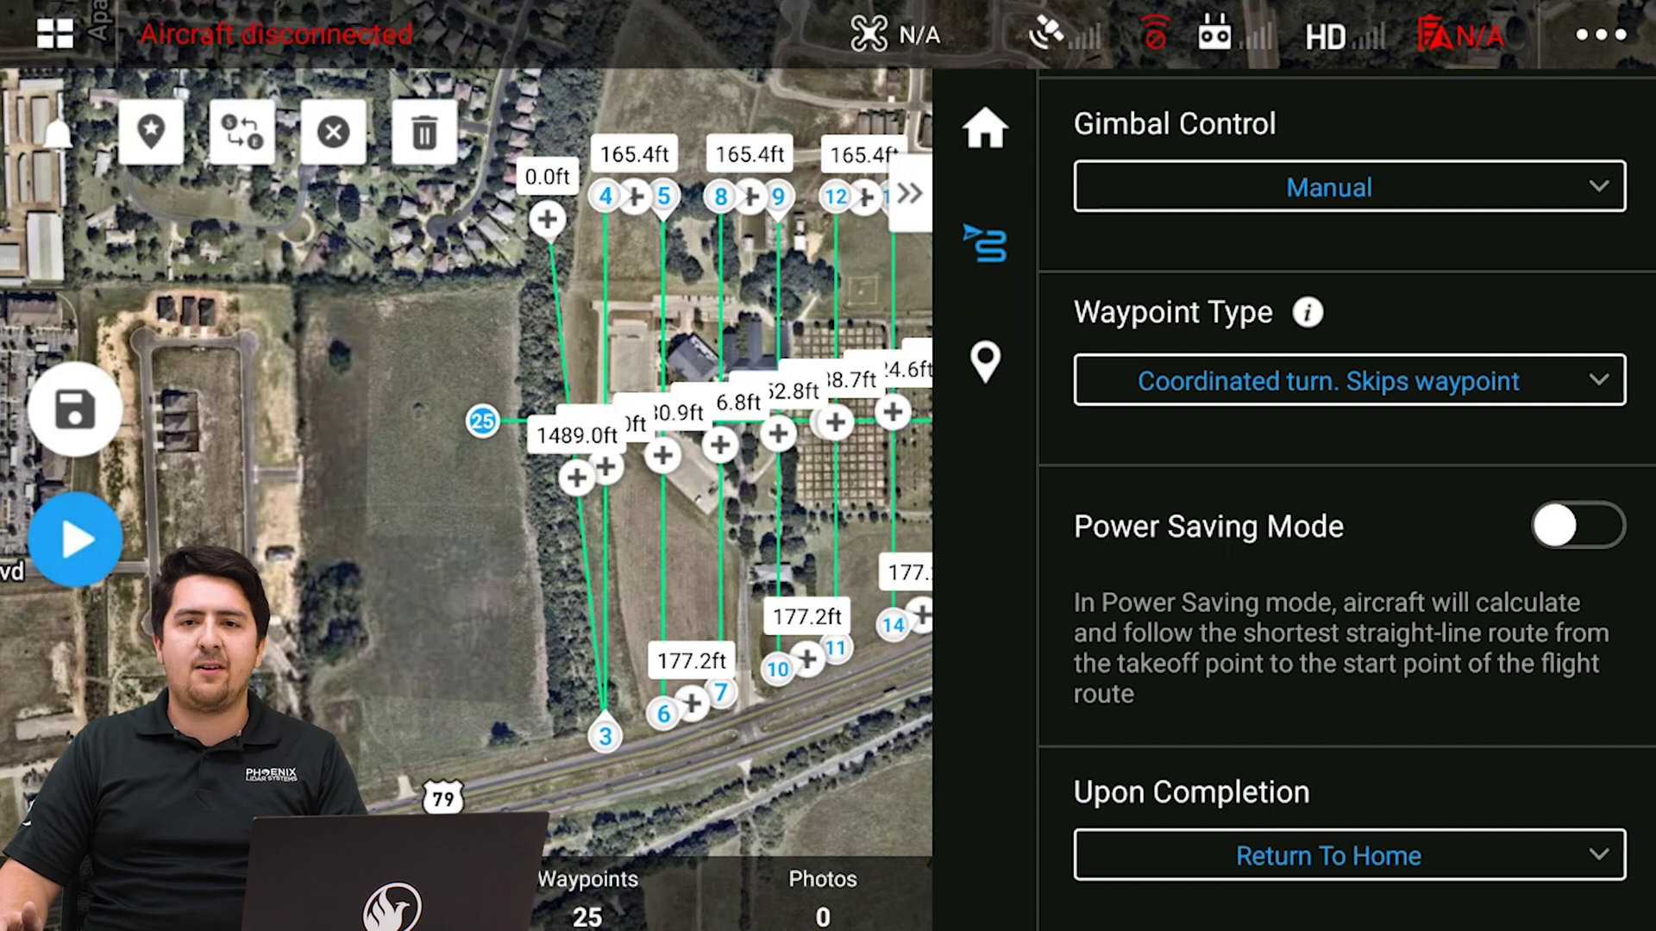
left_click(75, 408)
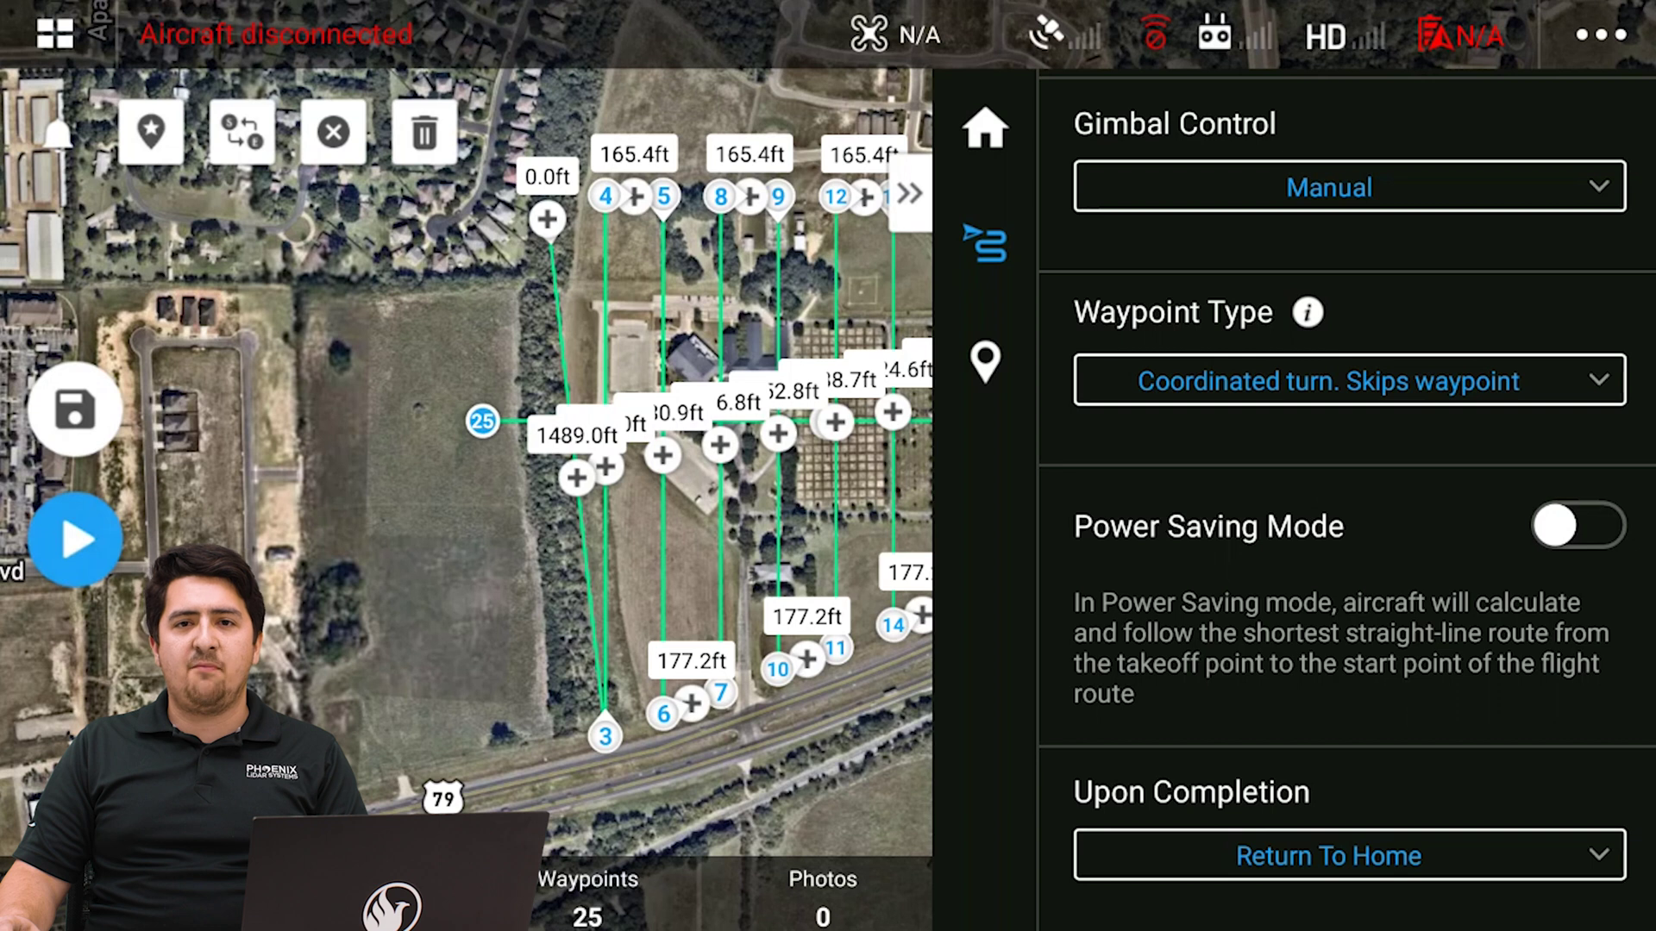
Step: Save the Phoenix mission: 25 waypoints, estimated flight time 19 m 20 s
left_click(75, 408)
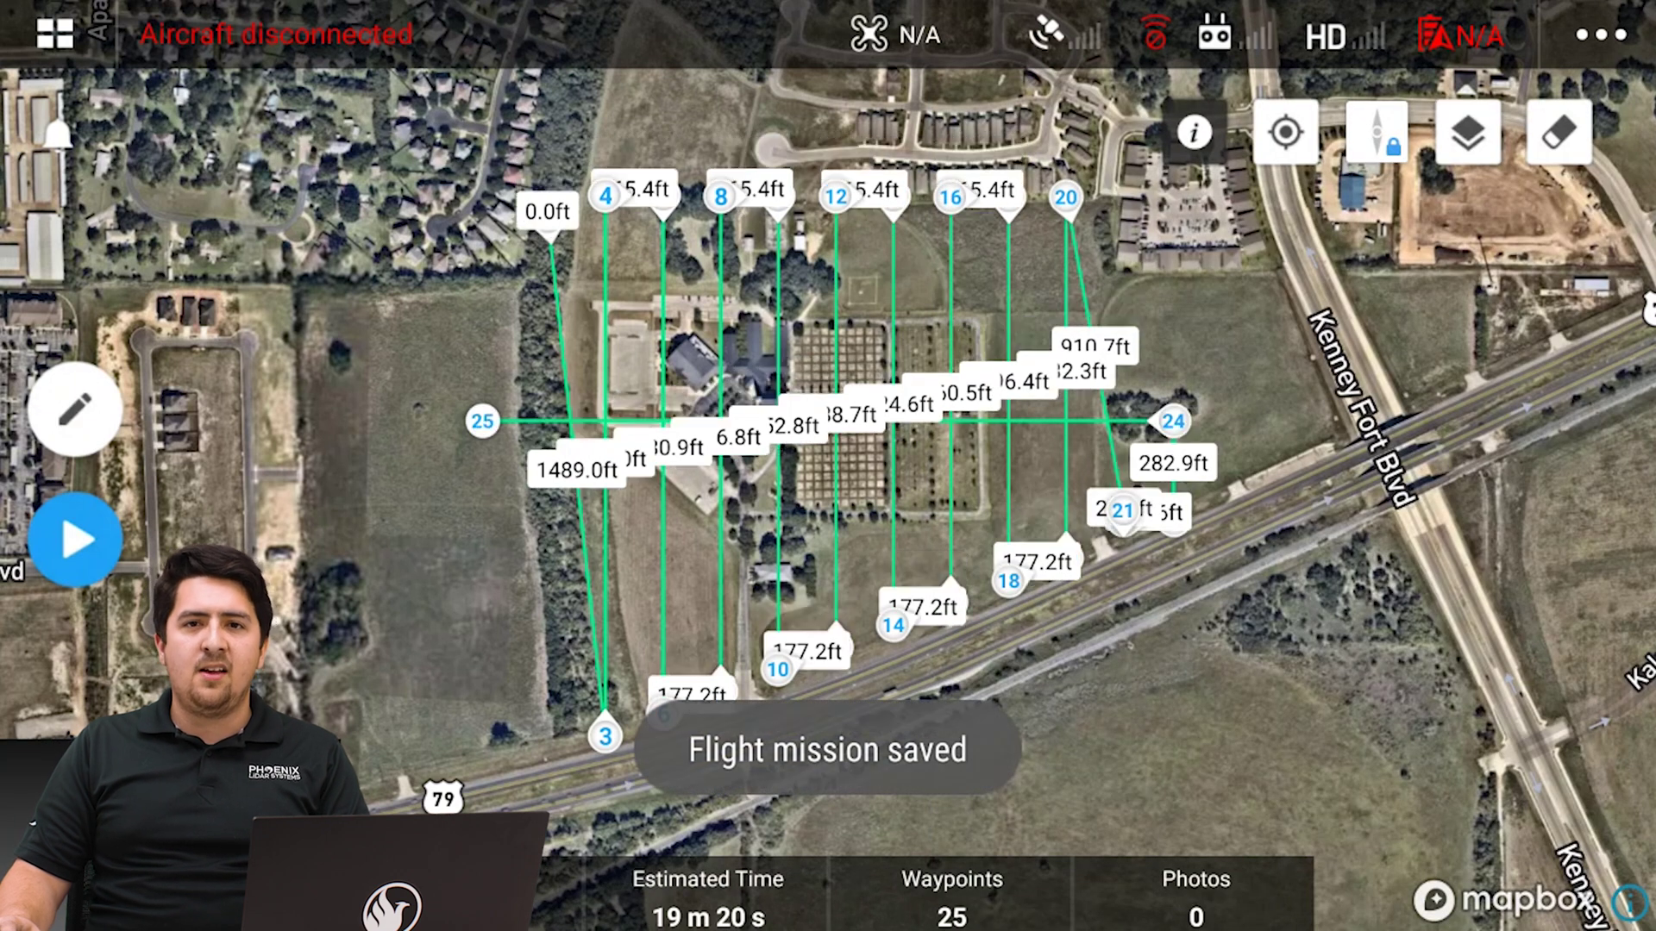